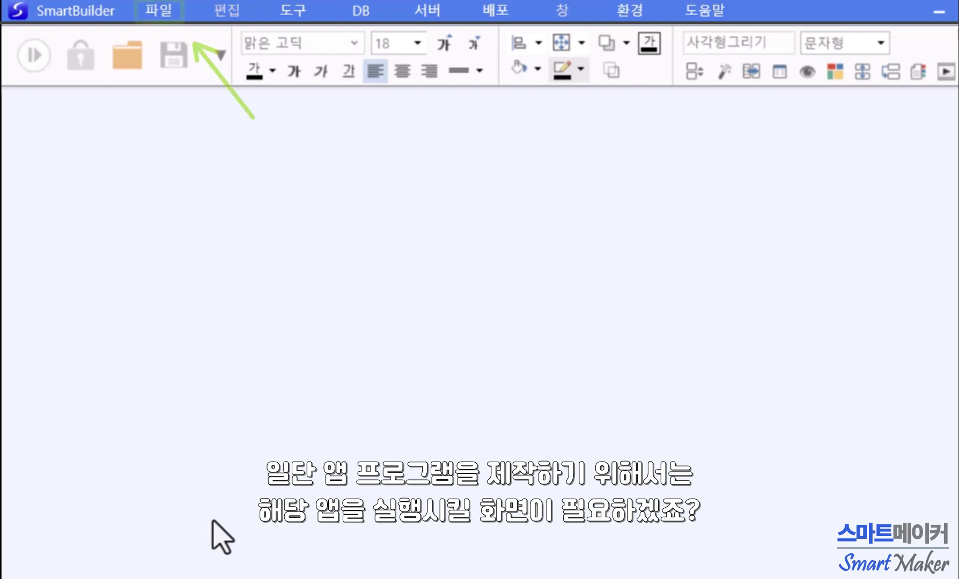
Create a new app model from the blank form template (빈폼)
click(160, 12)
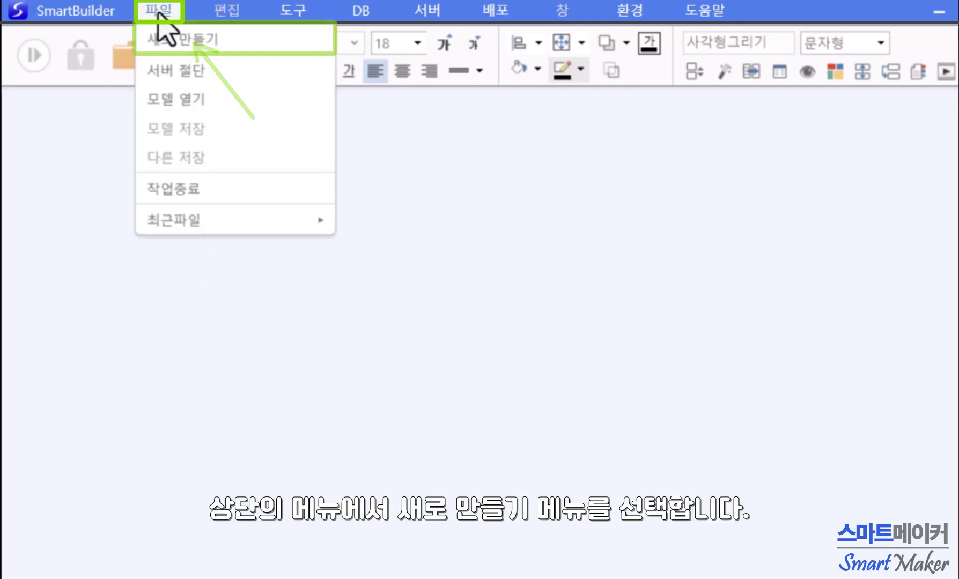
click(271, 45)
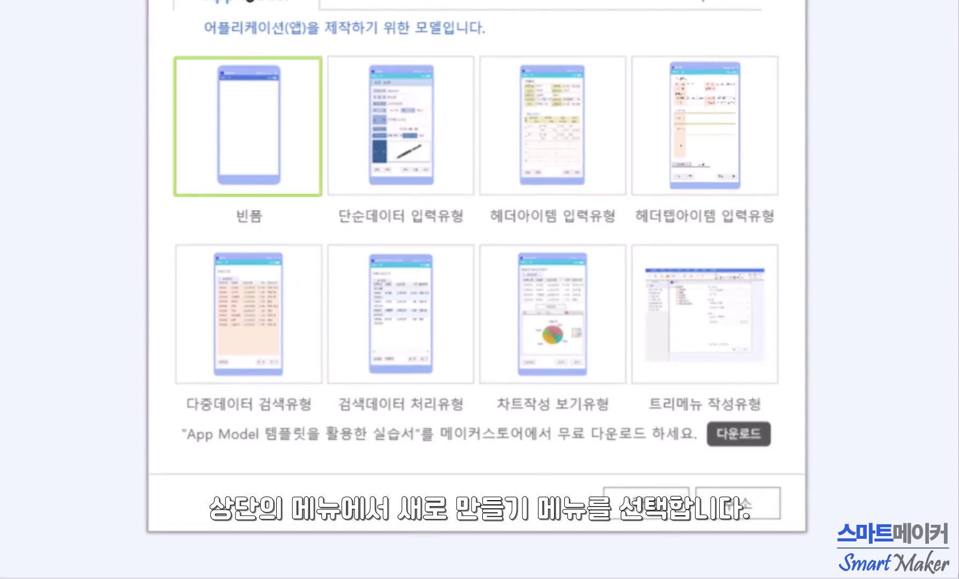
click(263, 127)
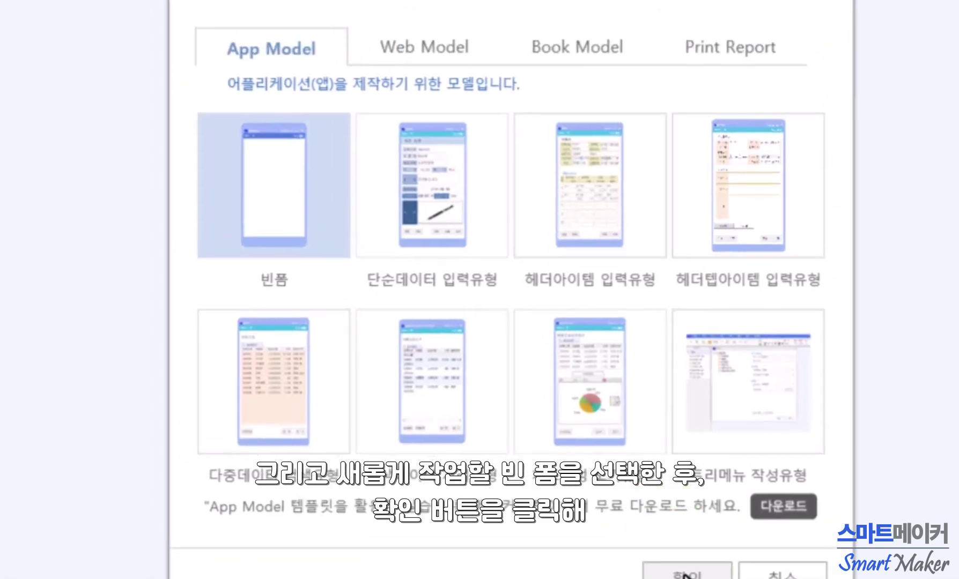
click(685, 575)
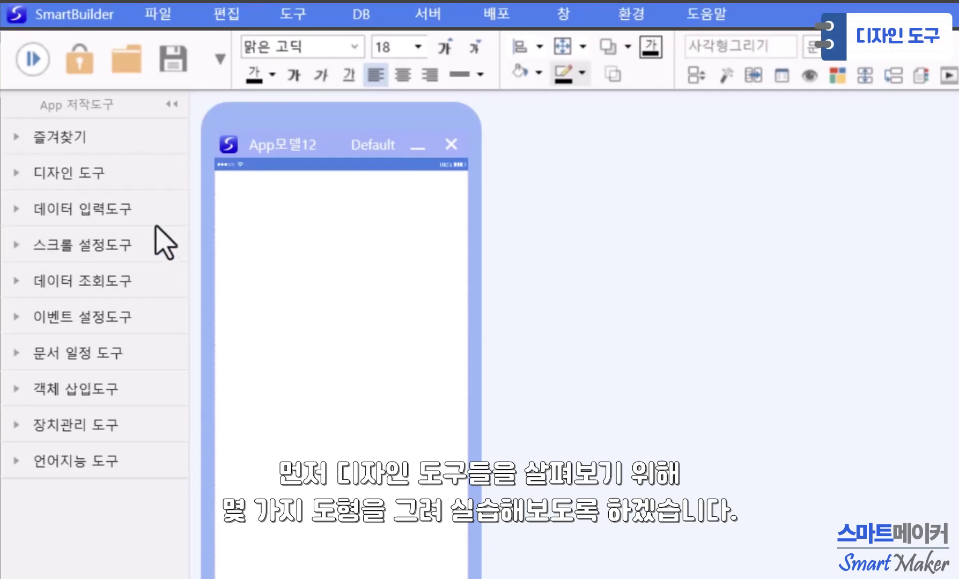
Place an ellipse (타원그리기) near the form's upper-left corner and set its width and height to 250 px
click(127, 178)
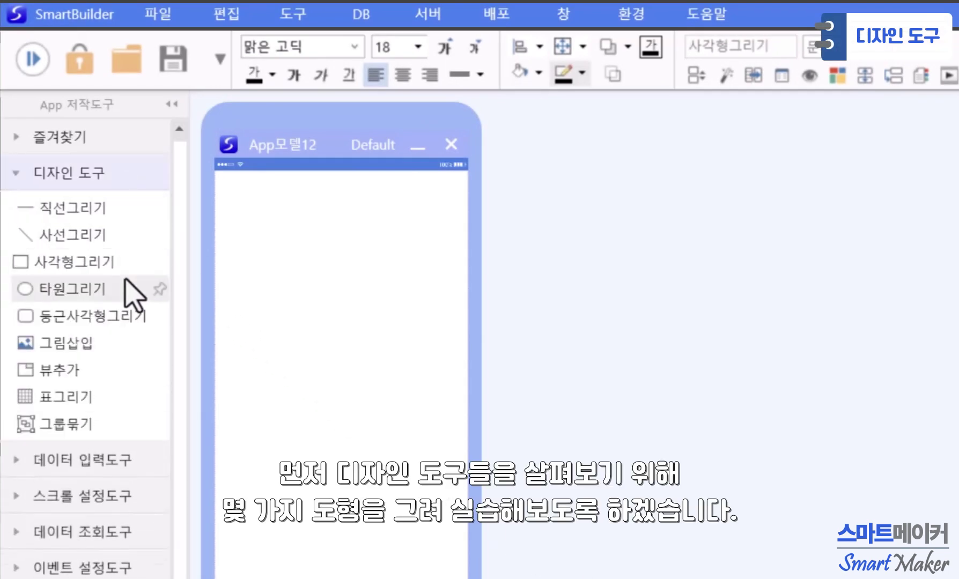
drag(124, 286, 258, 216)
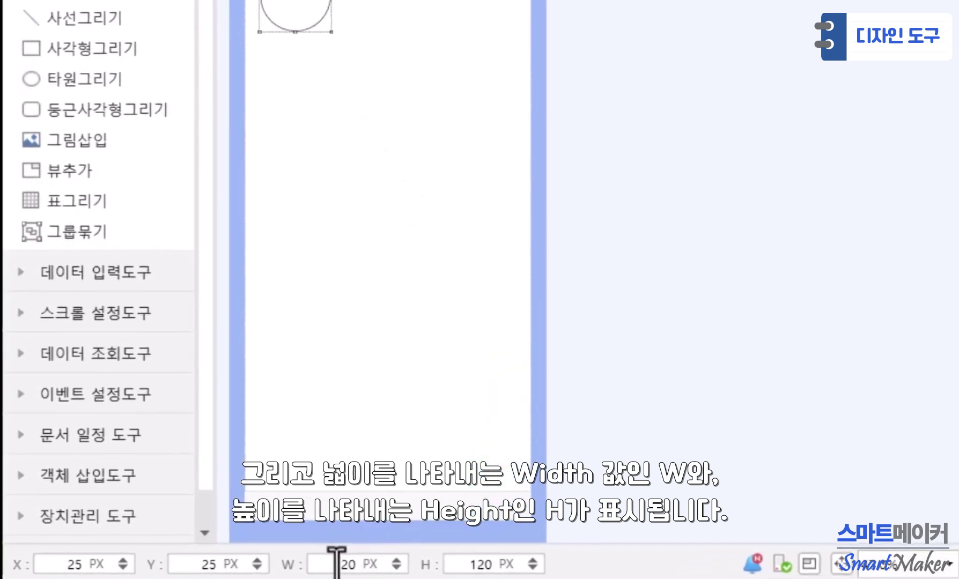
double_click(336, 561)
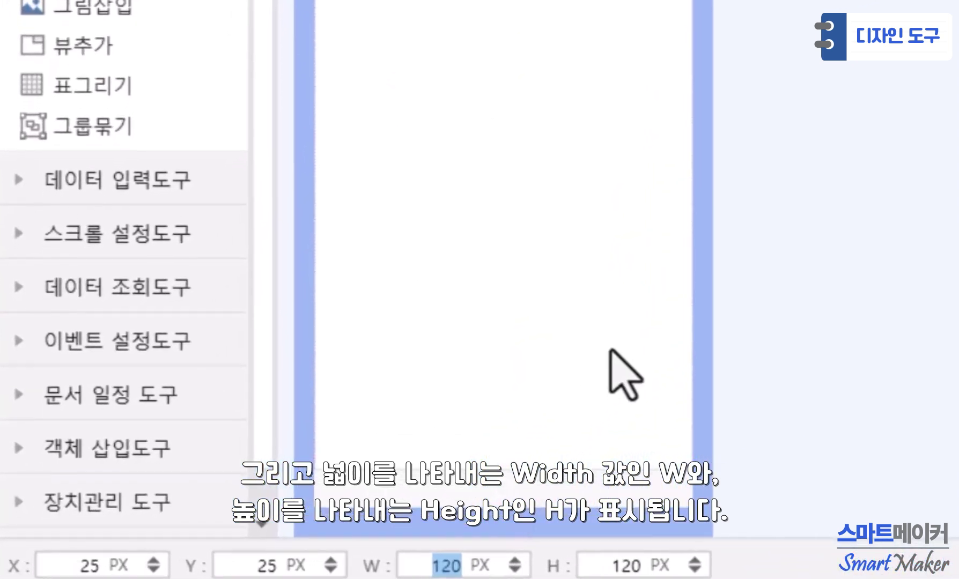
text(250)
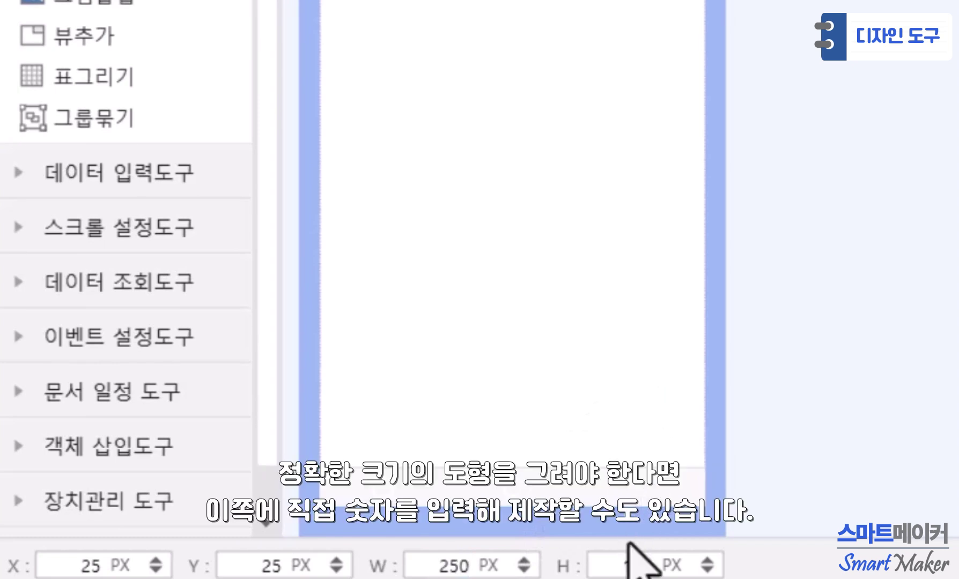
drag(614, 561, 672, 560)
key(BackSpace)
text(250)
key(Return)
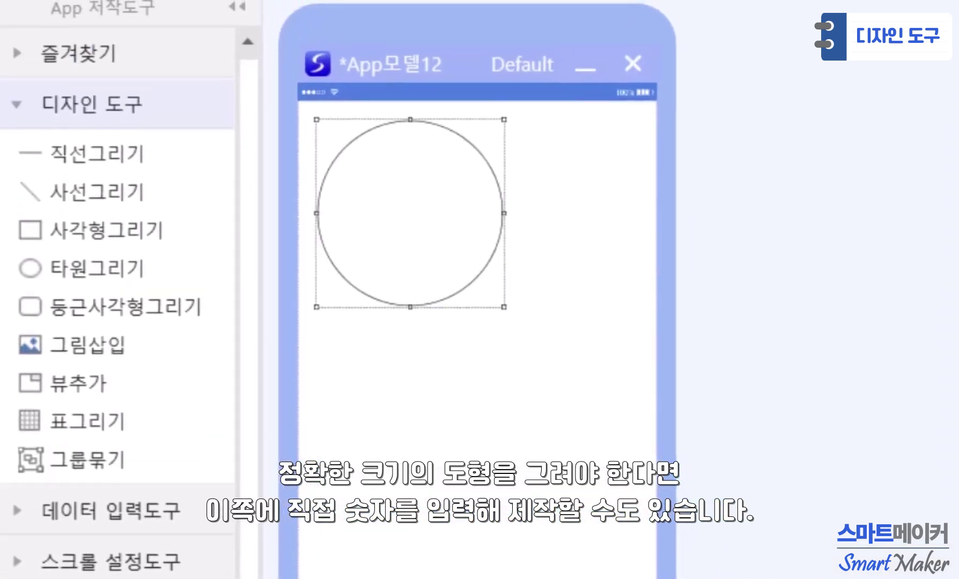
click(558, 376)
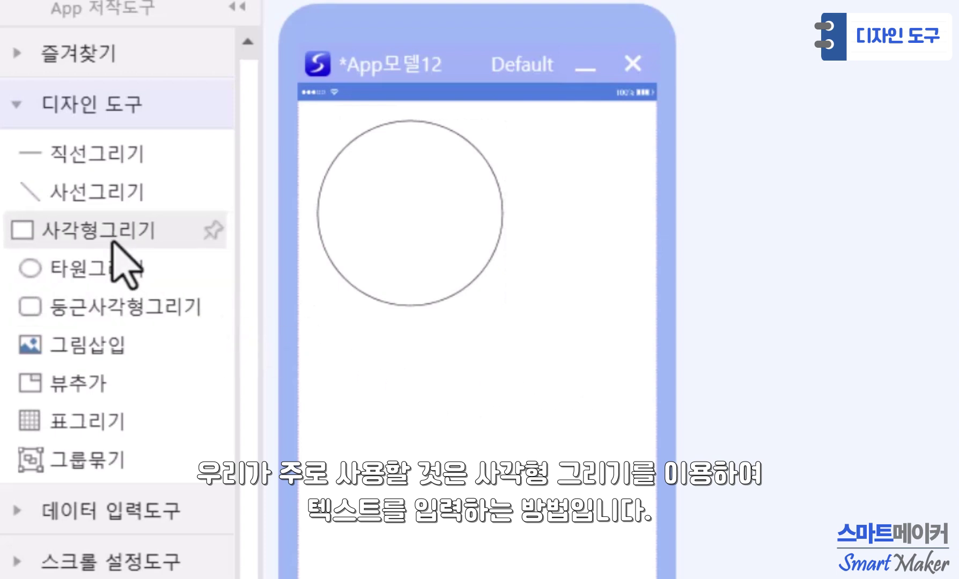
Draw a small rectangle (사각형그리기) below the circle and enter the text "스마트메이커" in it
drag(256, 306, 363, 360)
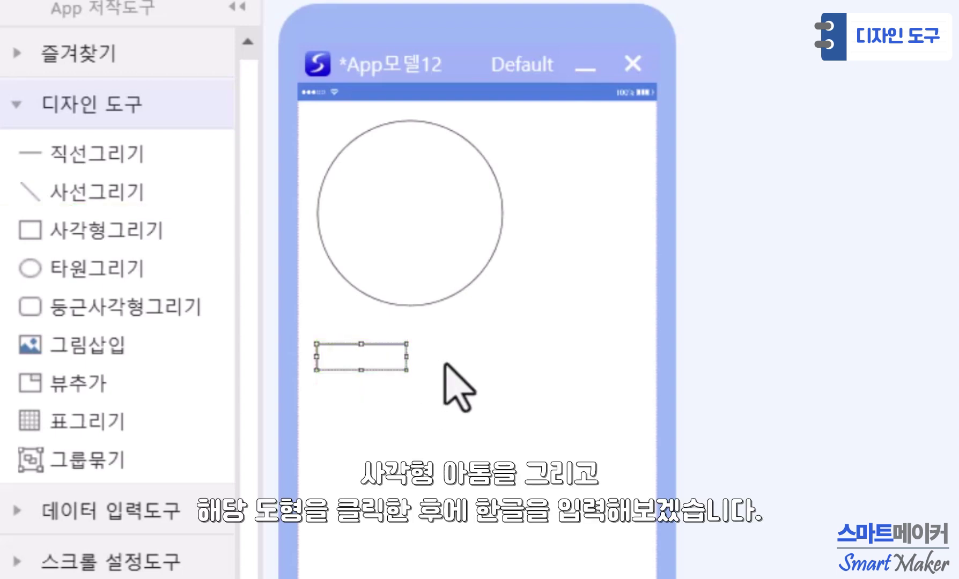
text(스마트메이커)
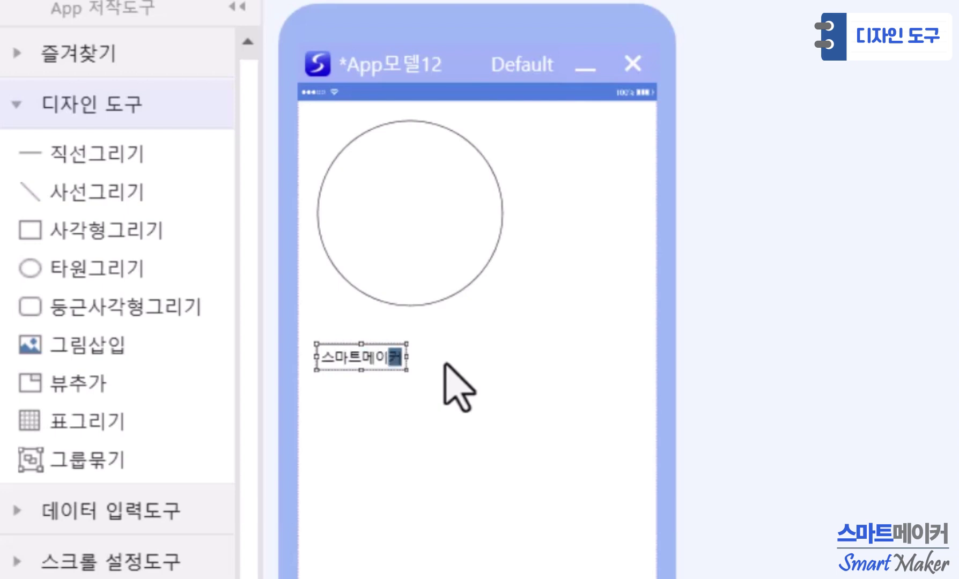
click(444, 363)
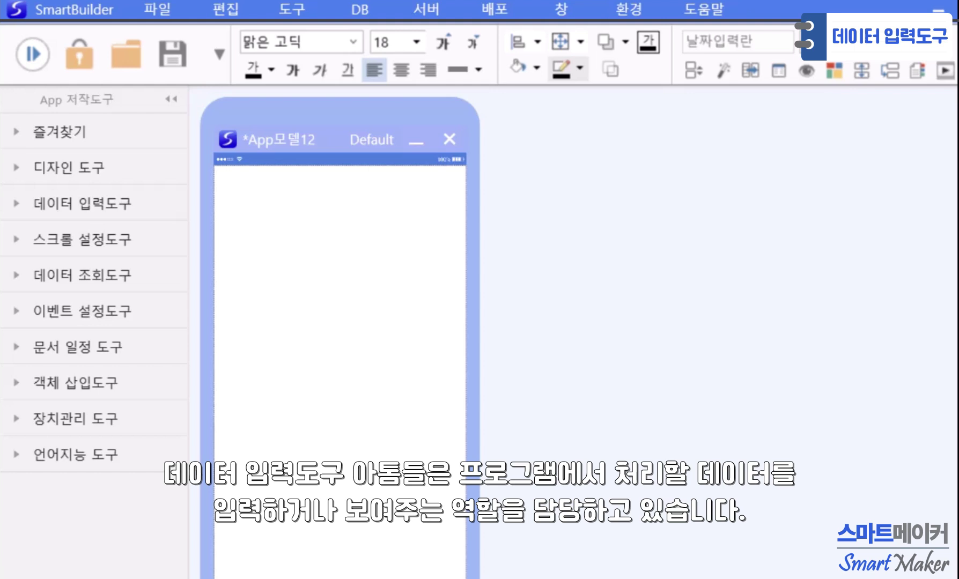
Place a data input field (데이터입력란) at the top of the form and test it in run mode with "스마트메이커"
click(129, 205)
drag(131, 240, 261, 193)
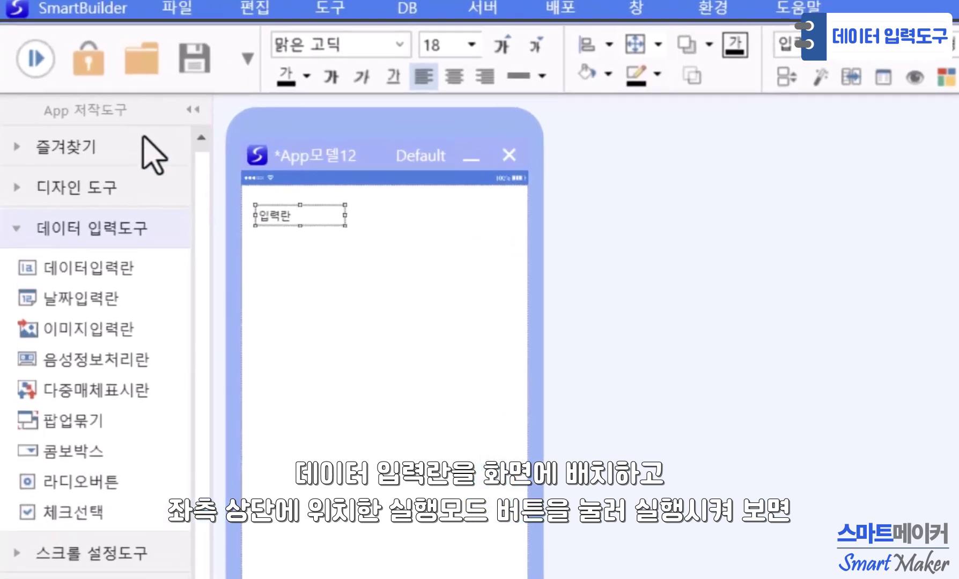
click(41, 70)
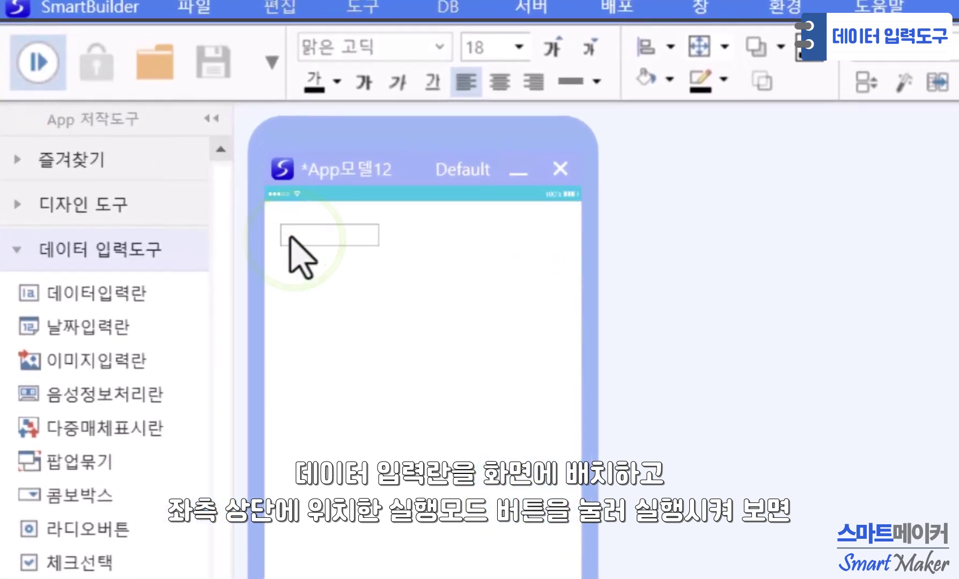
text(스마트메이커)
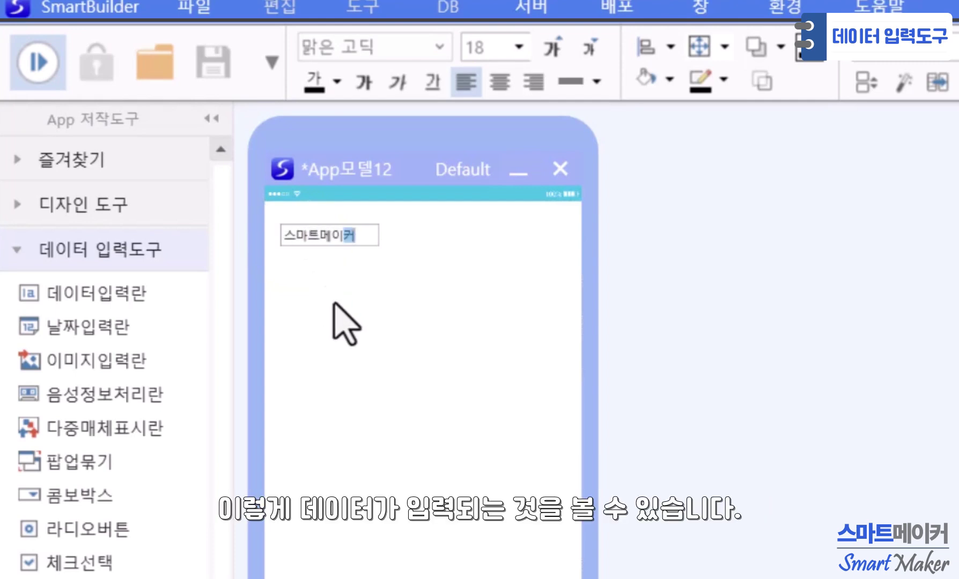
key(Return)
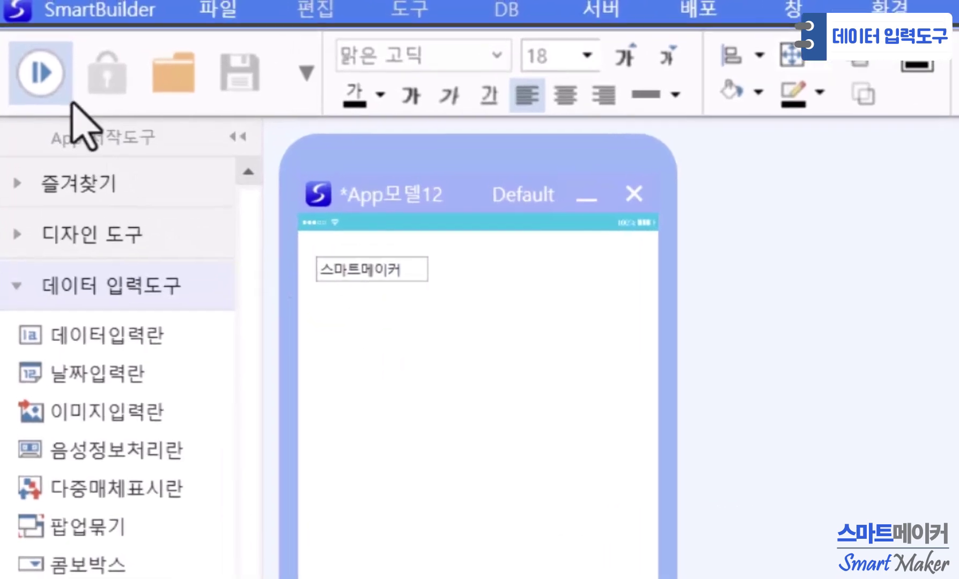
click(42, 66)
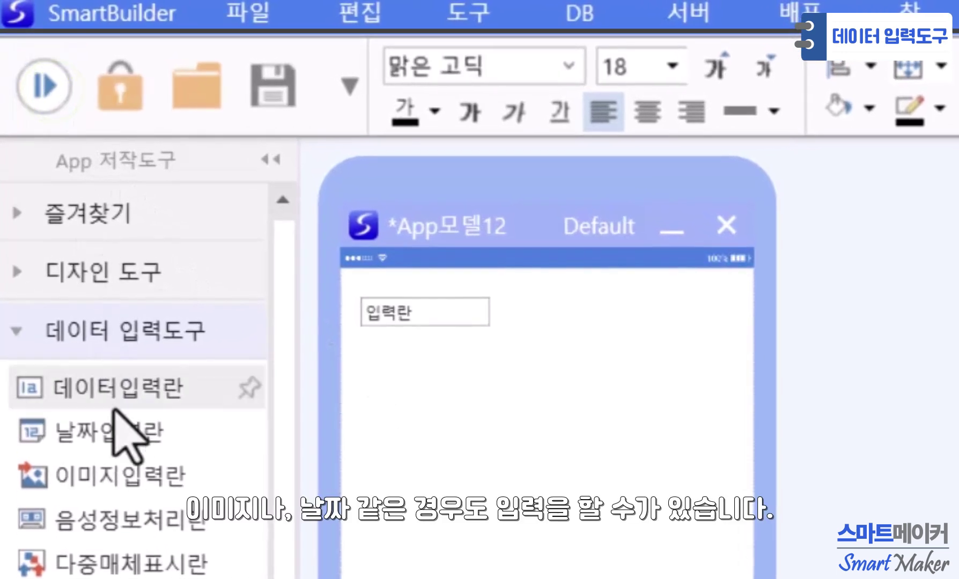
Place date and image input fields on the form below the data input field
drag(115, 465, 423, 404)
drag(361, 481, 428, 503)
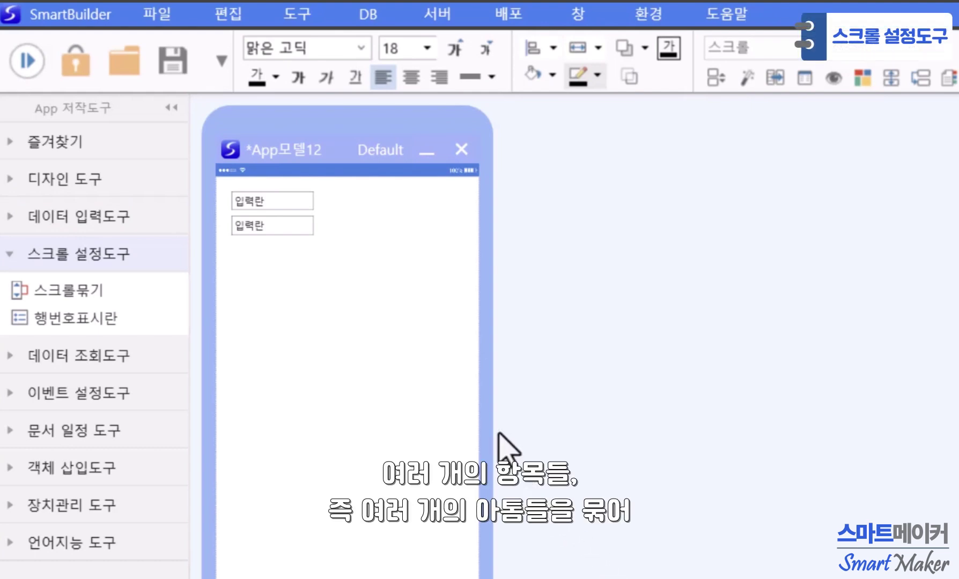
Bind the two input fields into a scroll group (스크롤묶기) and place a row number field (행번호표시란) on its first row
drag(327, 255, 221, 188)
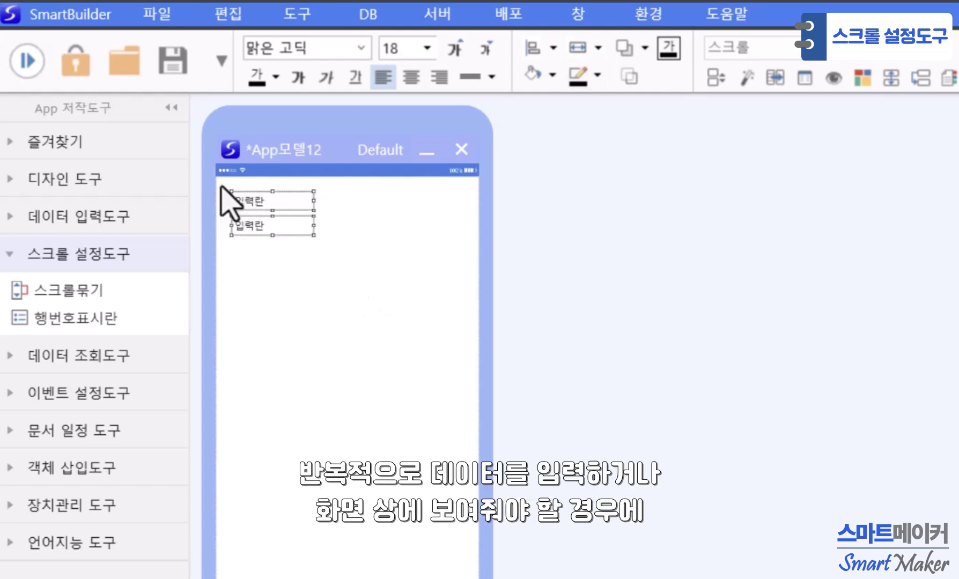
click(126, 289)
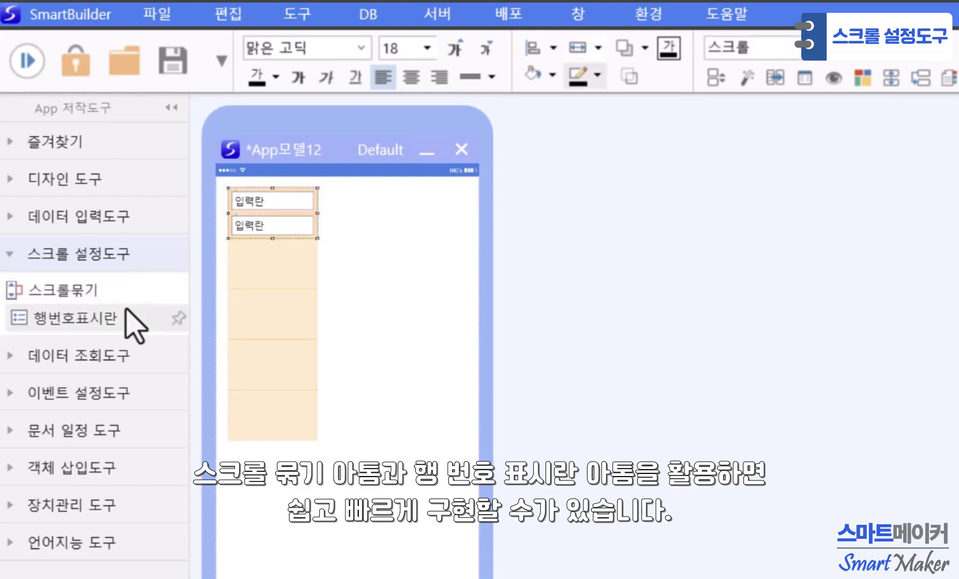
click(307, 201)
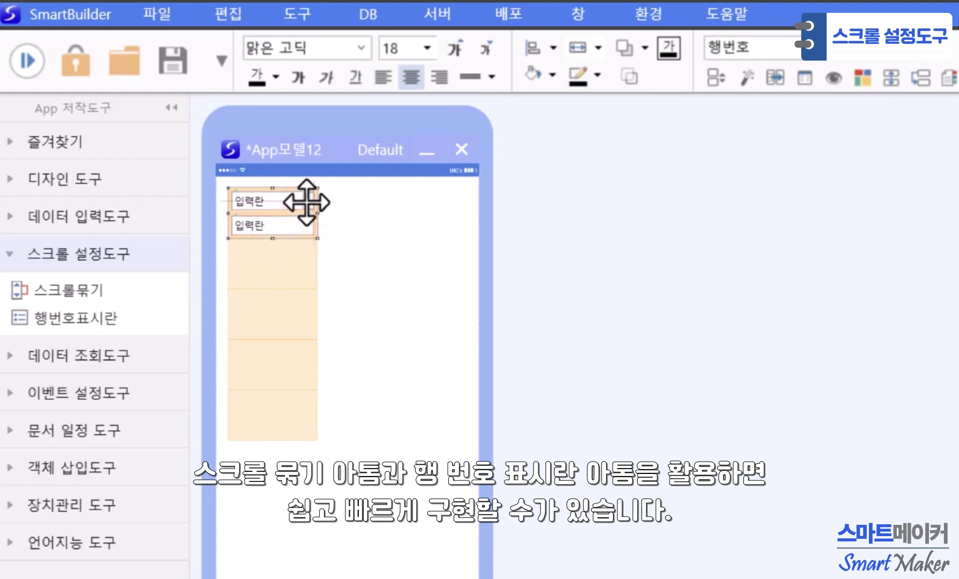
click(388, 207)
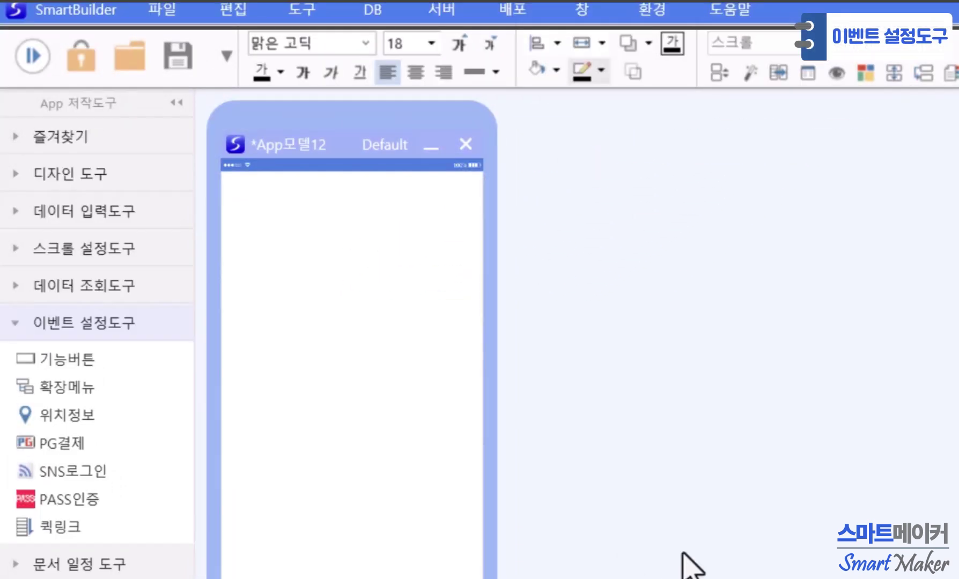
Place a function button (기능버튼) at the top of the form and set its function to 저장
drag(125, 368, 258, 200)
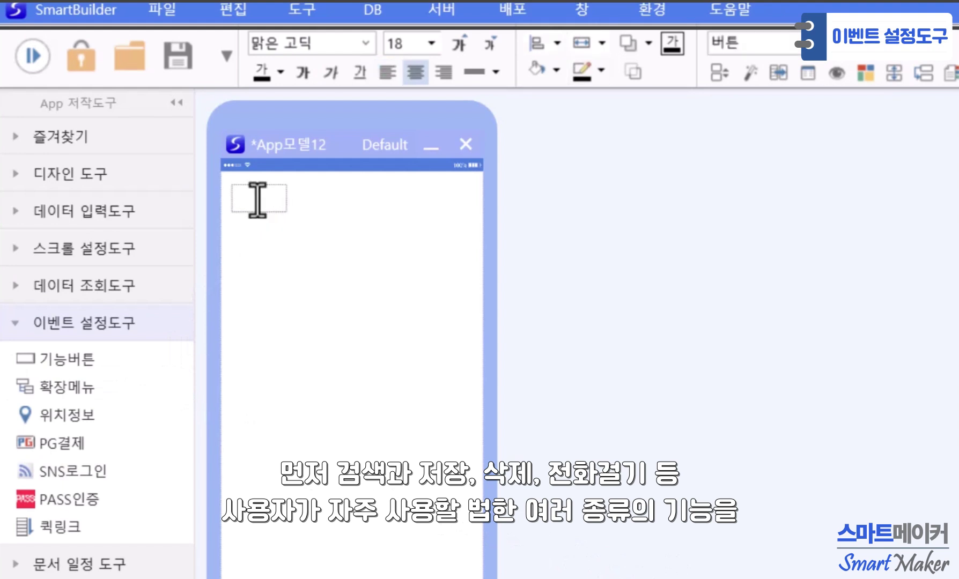
double_click(273, 197)
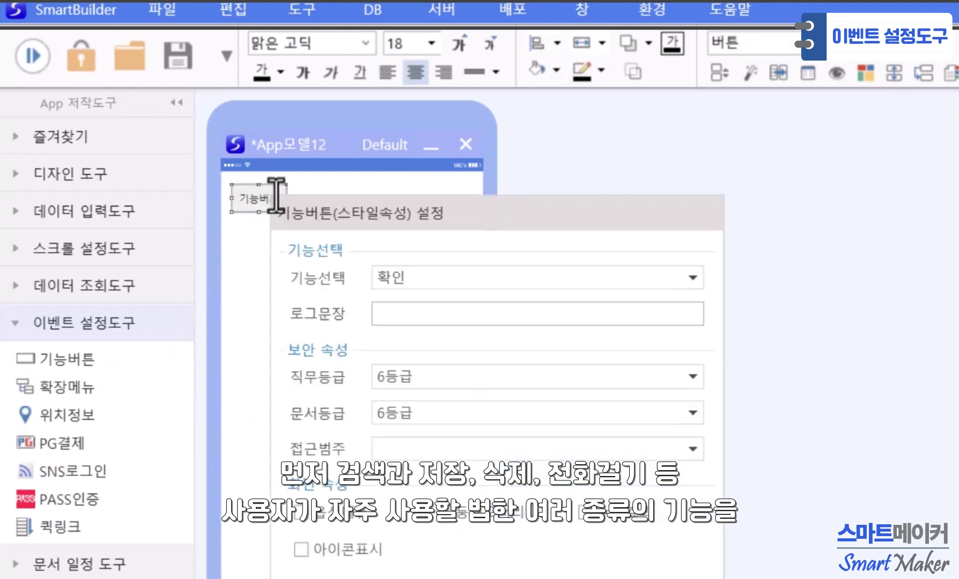
drag(375, 220, 440, 129)
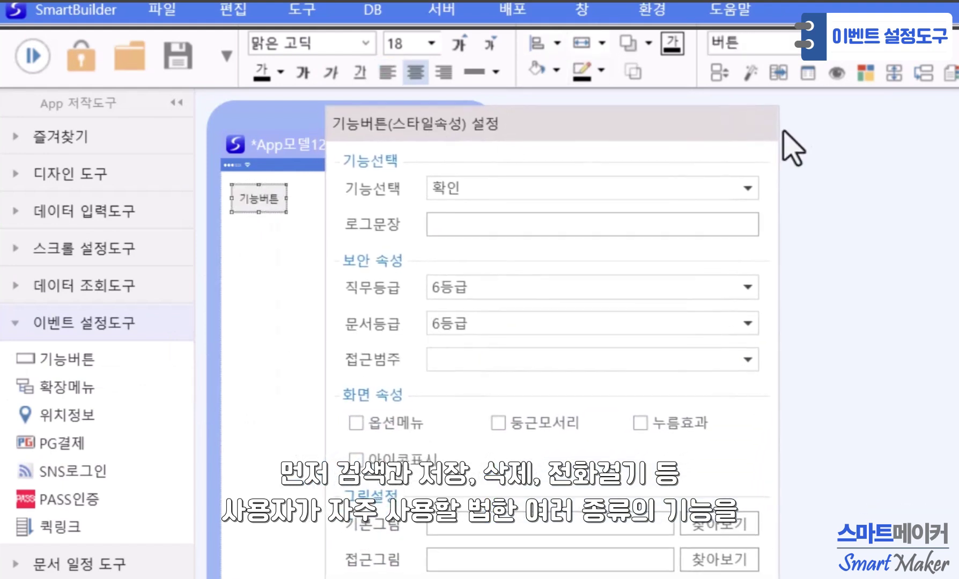
click(752, 186)
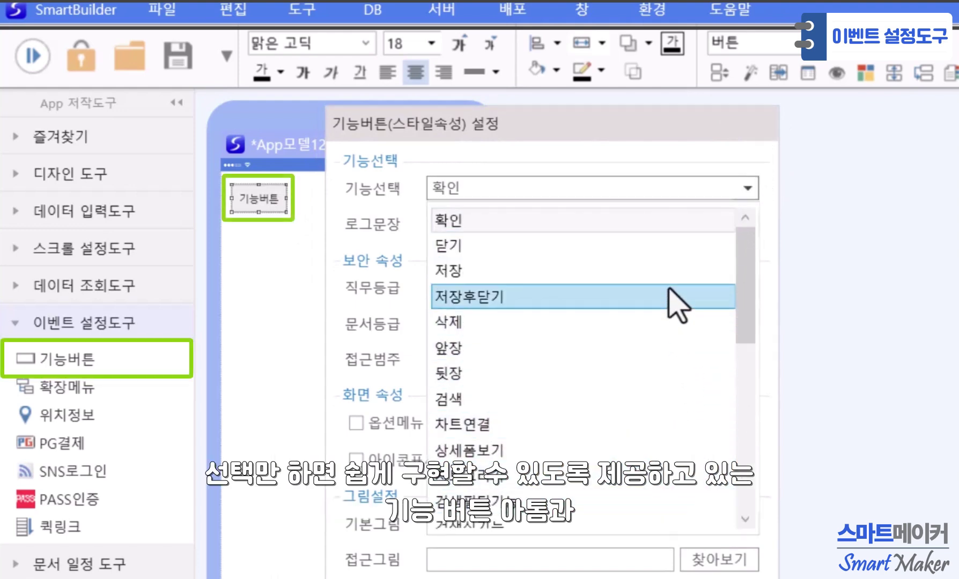
click(677, 271)
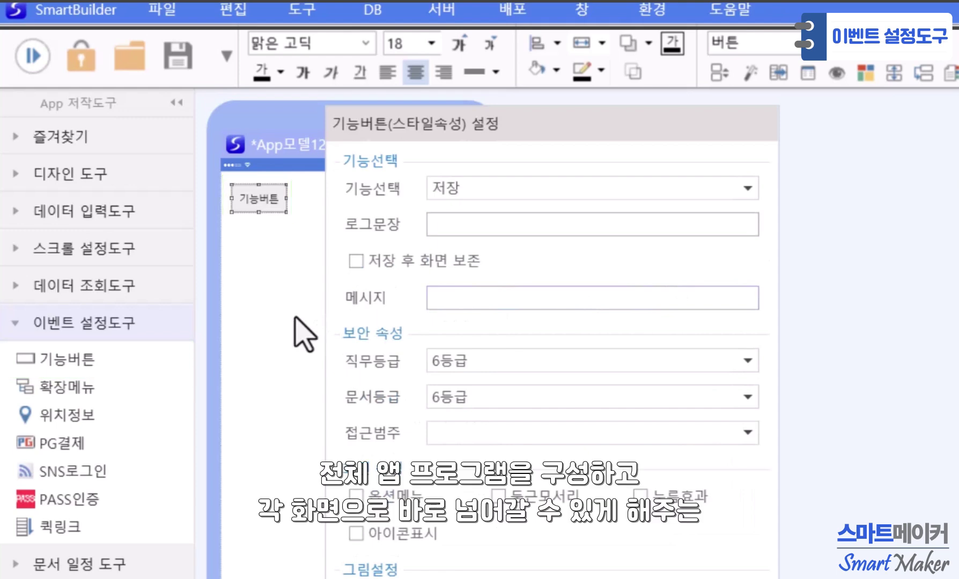
click(289, 338)
Place an extended menu (확장메뉴) below the save button and a location field (위치정보) beneath it, and preview both in run mode
drag(128, 395, 278, 299)
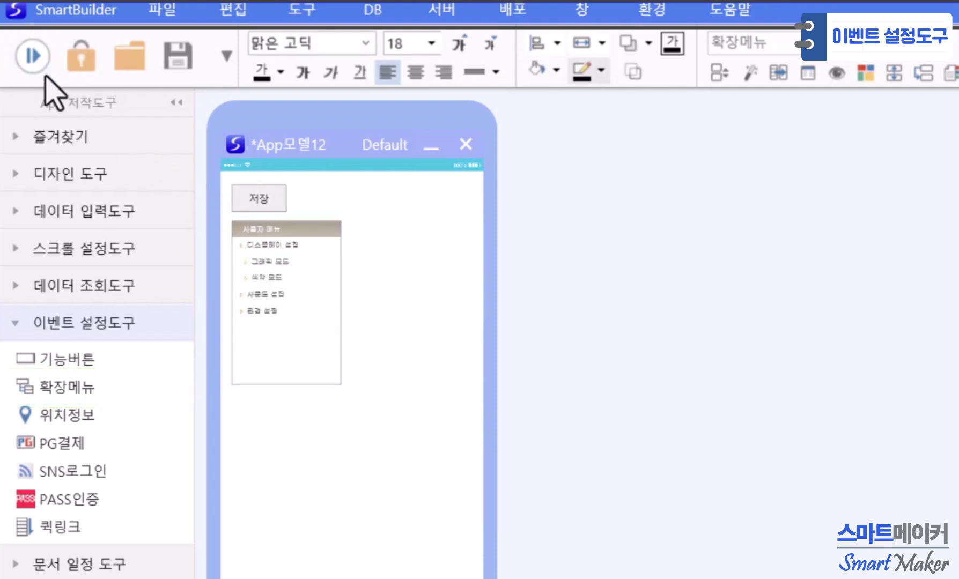
drag(86, 417, 305, 440)
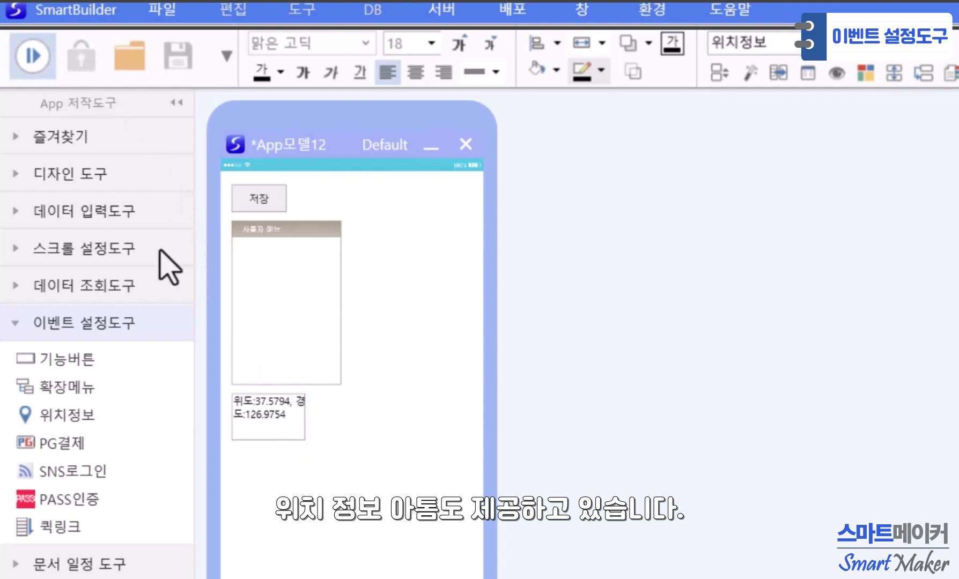
click(40, 67)
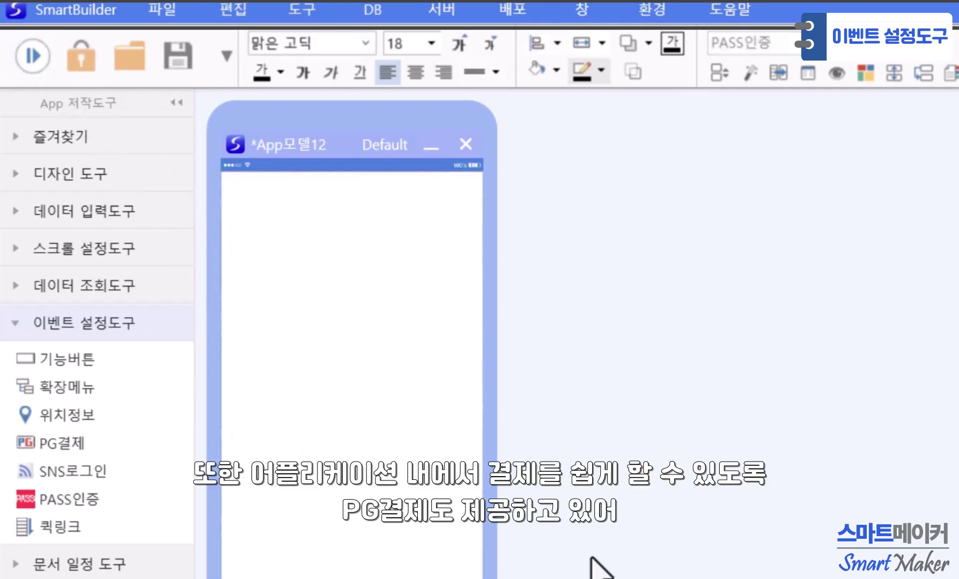
Place the PG결제, SNS로그인 and PASS인증 atoms one below another on the empty form
drag(130, 450, 273, 203)
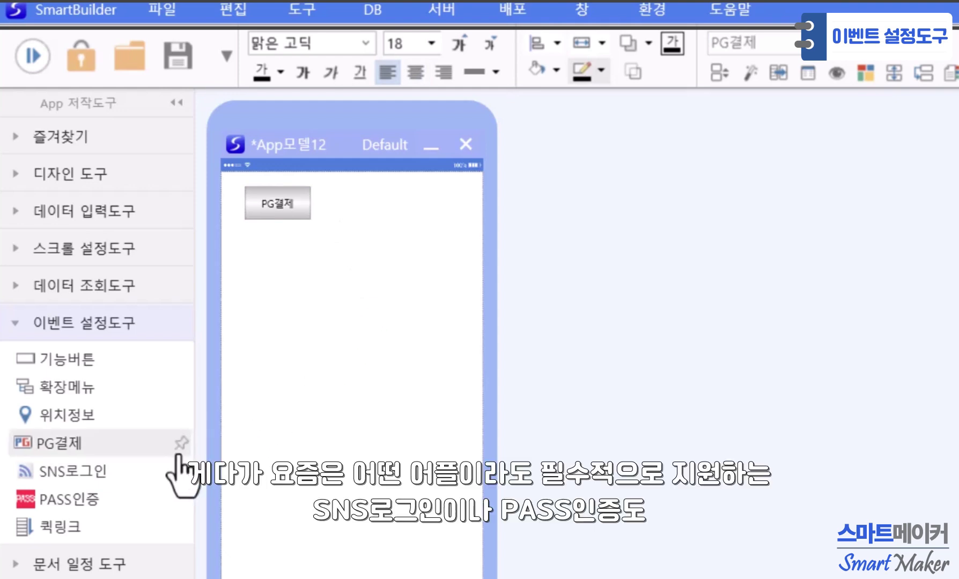
drag(141, 469, 324, 259)
drag(125, 497, 273, 337)
click(358, 352)
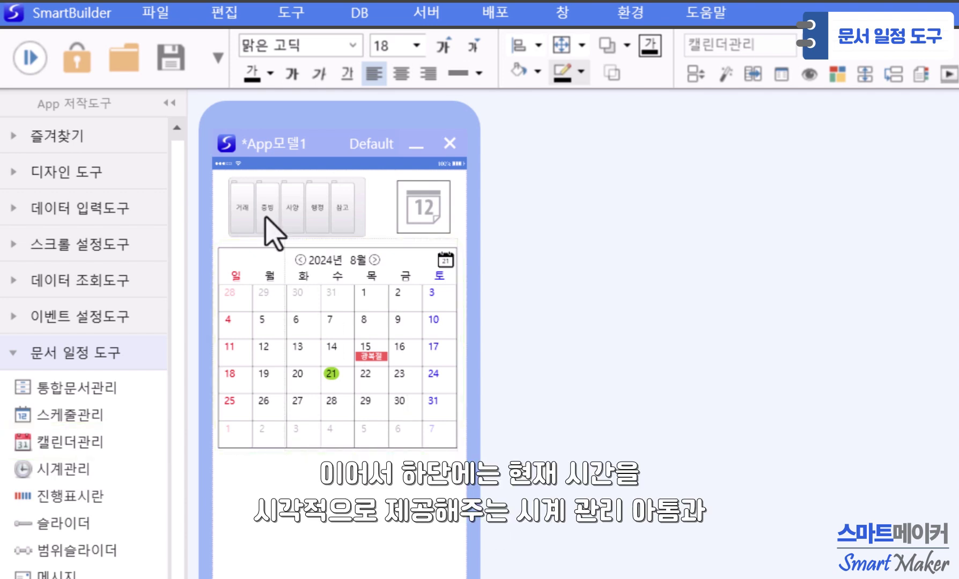
Replace all document and calendar atoms on the form with a clock (시계관리) and a progress bar (진행표시란) beneath it
key(ctrl+a)
key(Delete)
drag(64, 471, 250, 225)
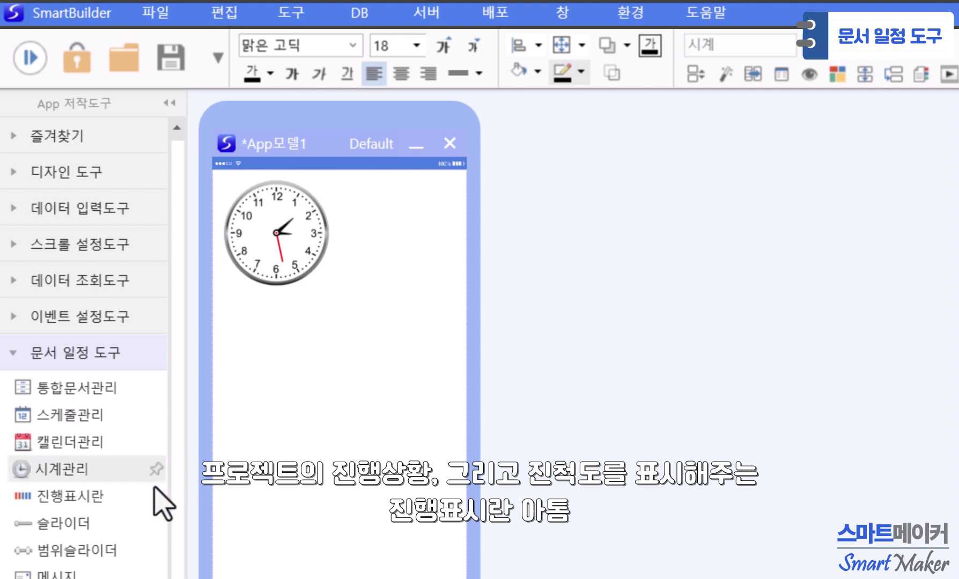
drag(167, 491, 296, 322)
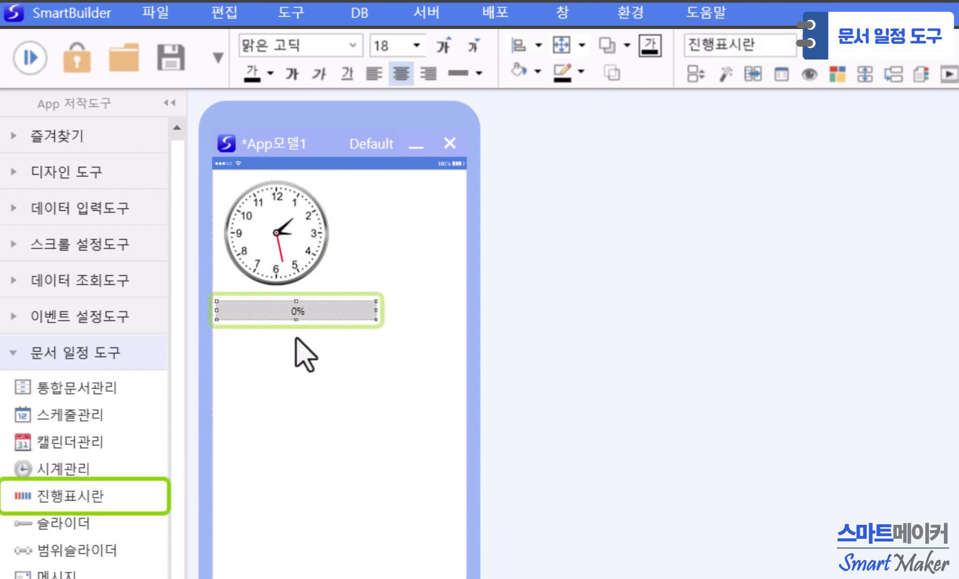
Place a slider and a range slider below the progress bar, with a message atom and a file attachment (파일첨부) side by side beneath them
click(295, 402)
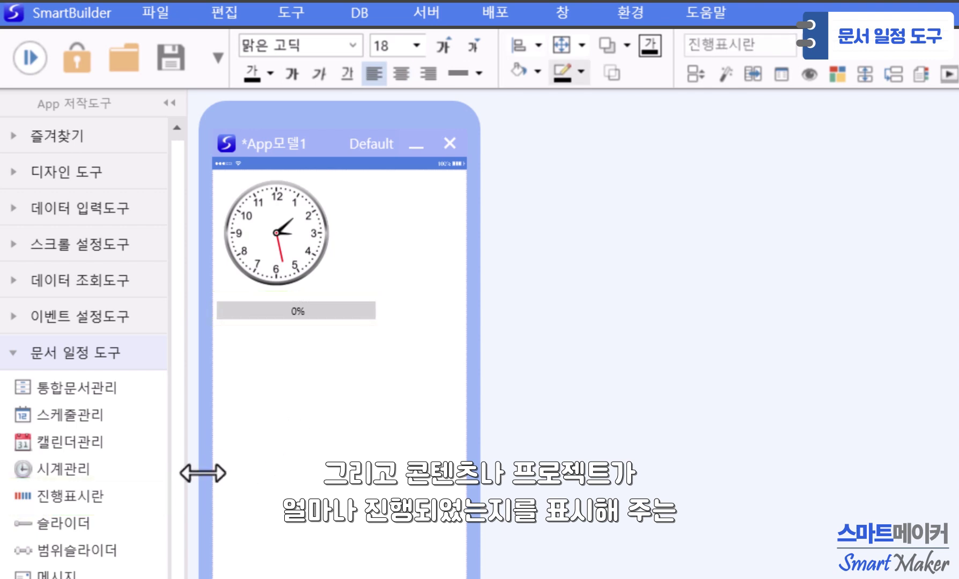
drag(124, 522, 294, 341)
drag(96, 554, 297, 379)
click(301, 446)
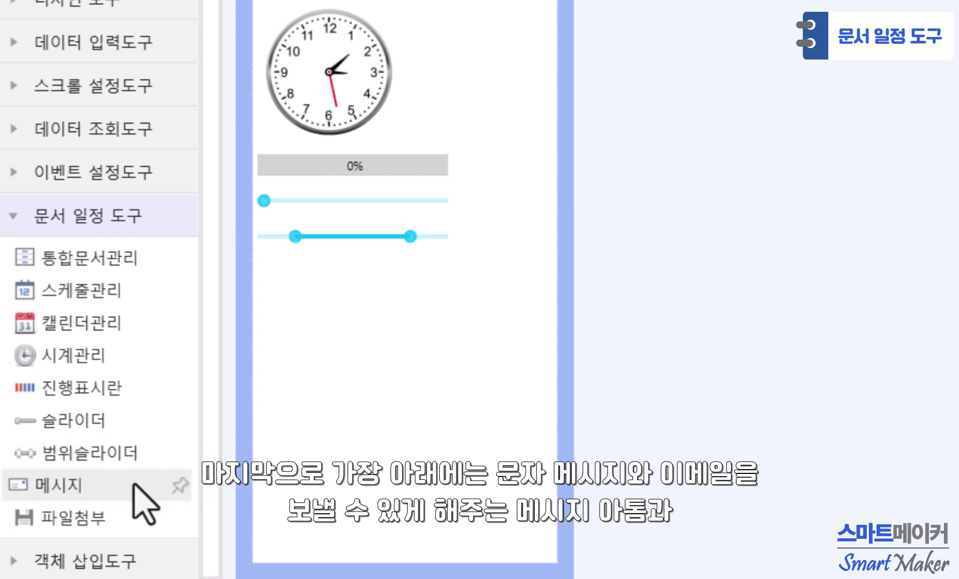
drag(182, 491, 282, 288)
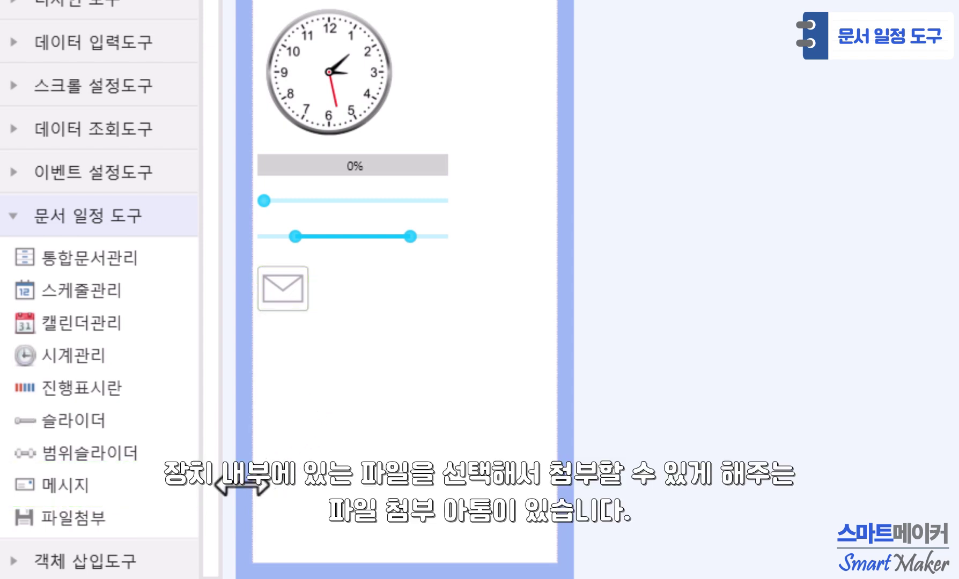
drag(166, 530, 331, 289)
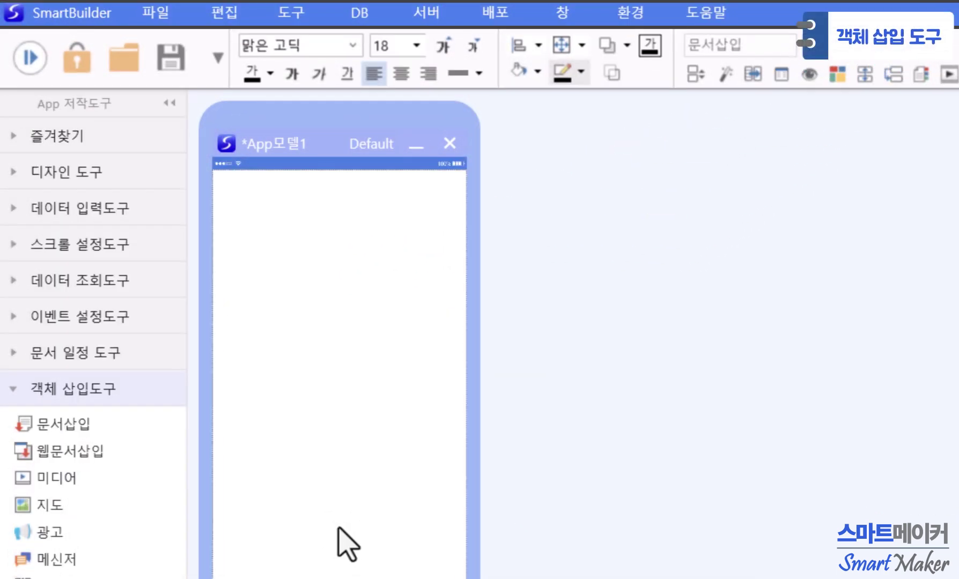
Place a document insert (문서삽입) atom at the top of the empty form and preview it in run mode
drag(109, 426, 334, 257)
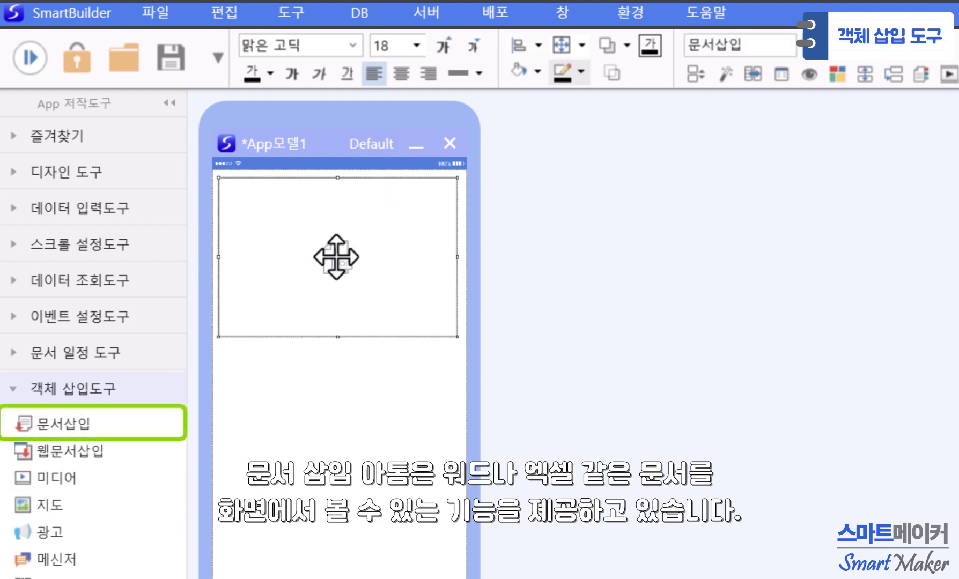
click(39, 64)
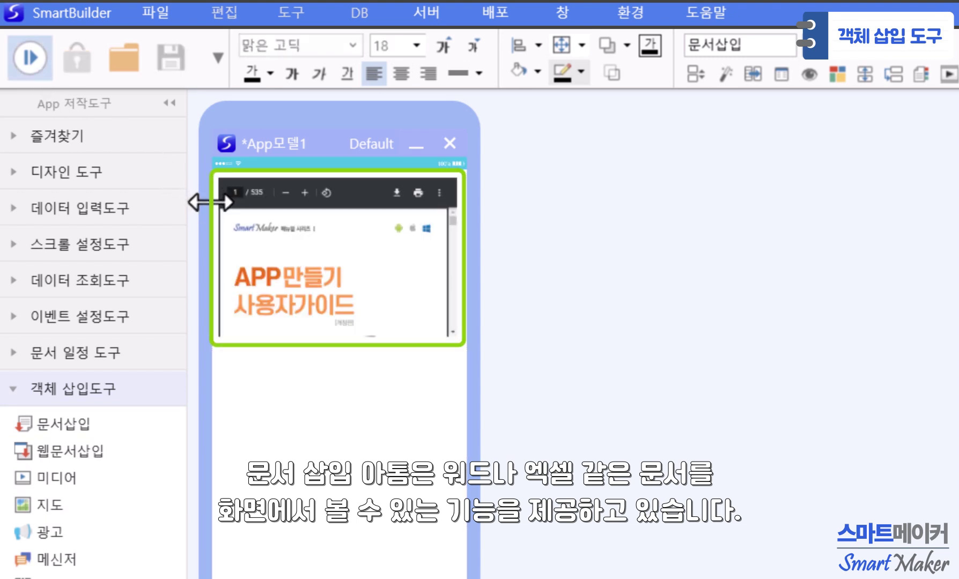
key(Escape)
Place a web document insert (웹문서삽입) atom at the top of the form, preview it in run mode and return to edit mode
drag(113, 458, 336, 262)
click(42, 74)
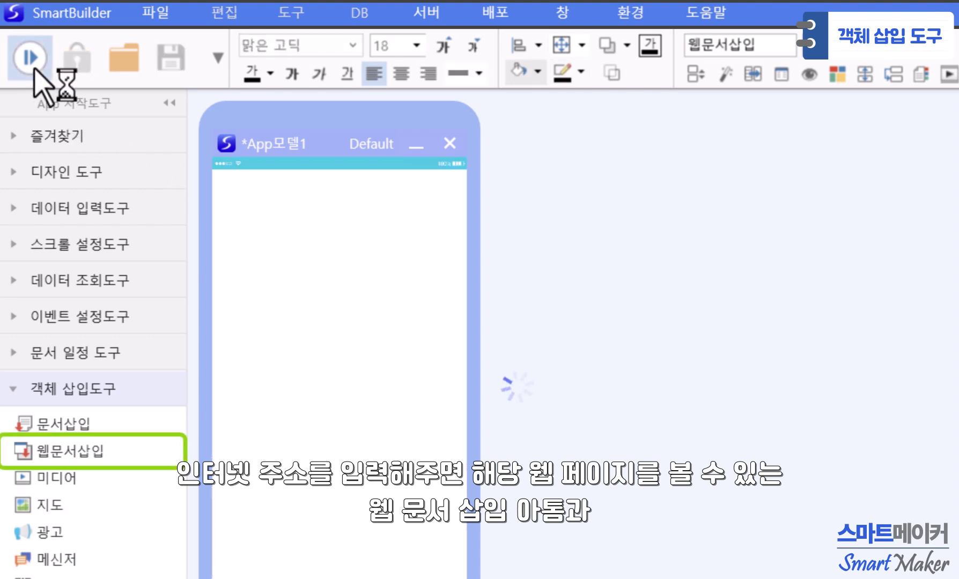
click(43, 75)
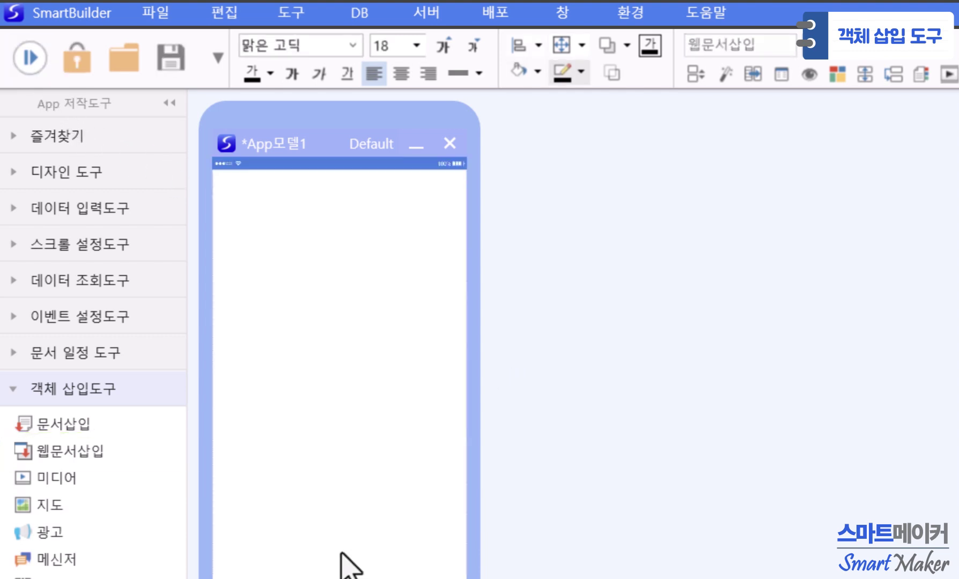
Place a media (미디어) atom at the top of the empty form and preview it in run mode
drag(129, 493, 335, 254)
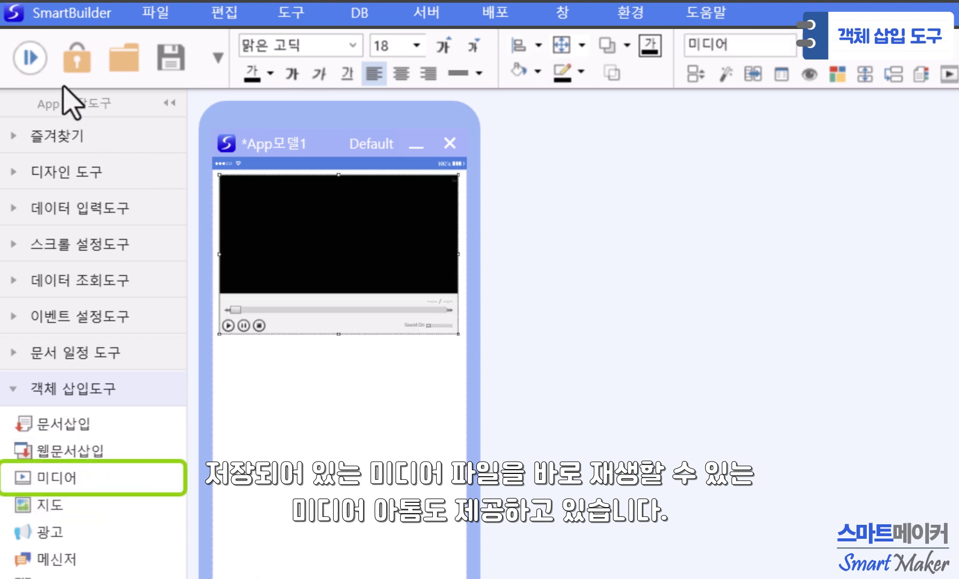
click(31, 59)
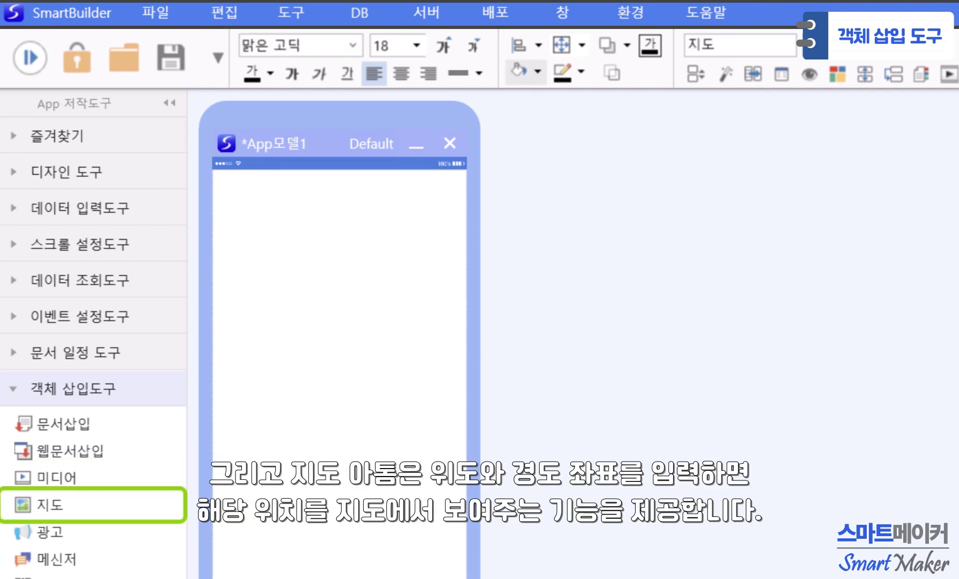
Place a map (지도) atom at the top of the form and replace it with an advertisement (광고) atom
drag(124, 518, 338, 260)
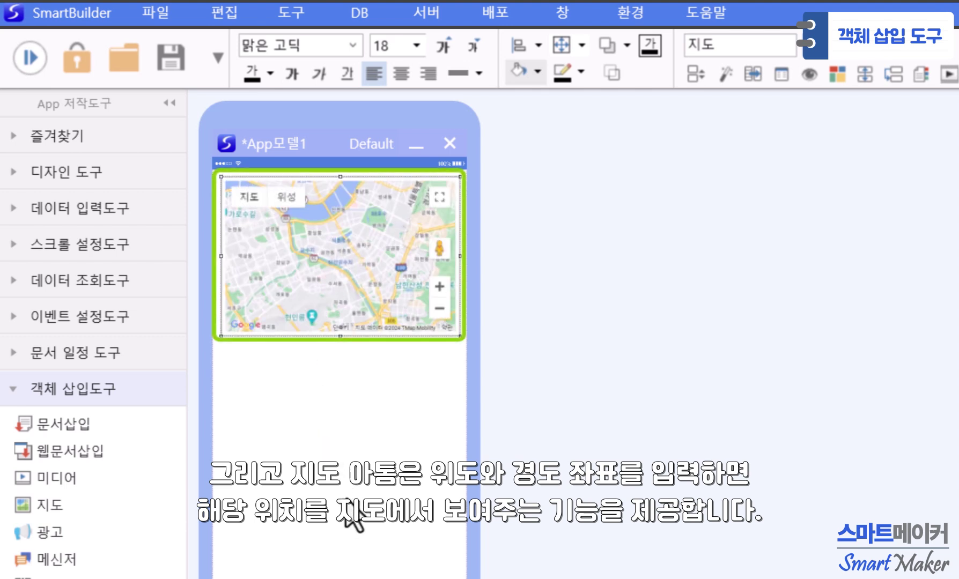
key(Delete)
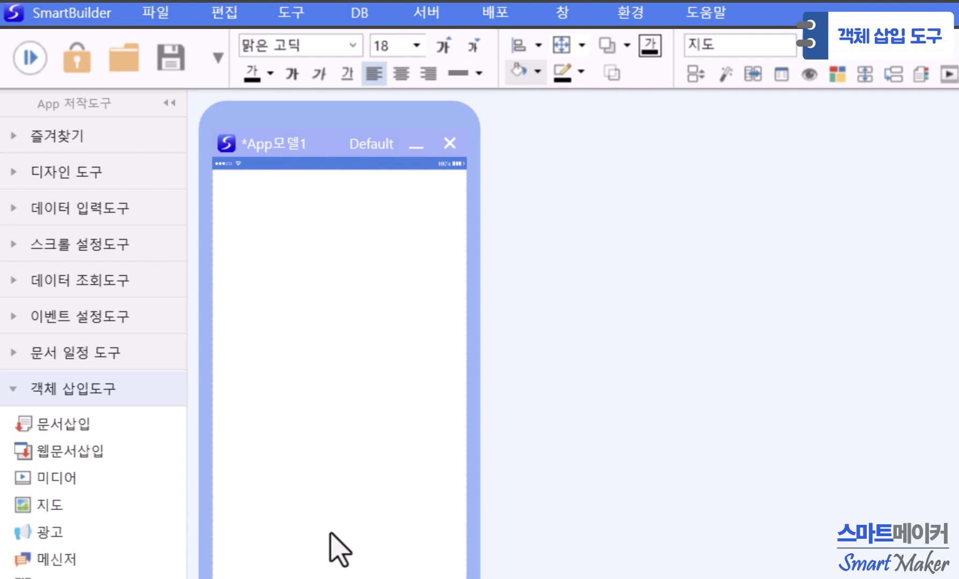
drag(139, 549, 341, 225)
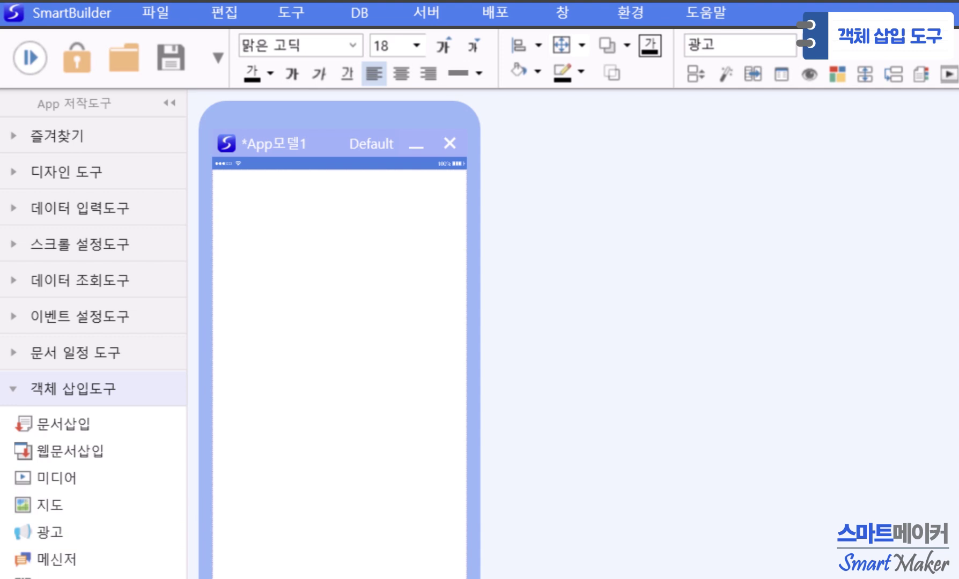
Place a messenger (메신저) atom on the empty form and replace it with a QR바코드 atom
drag(165, 561, 335, 315)
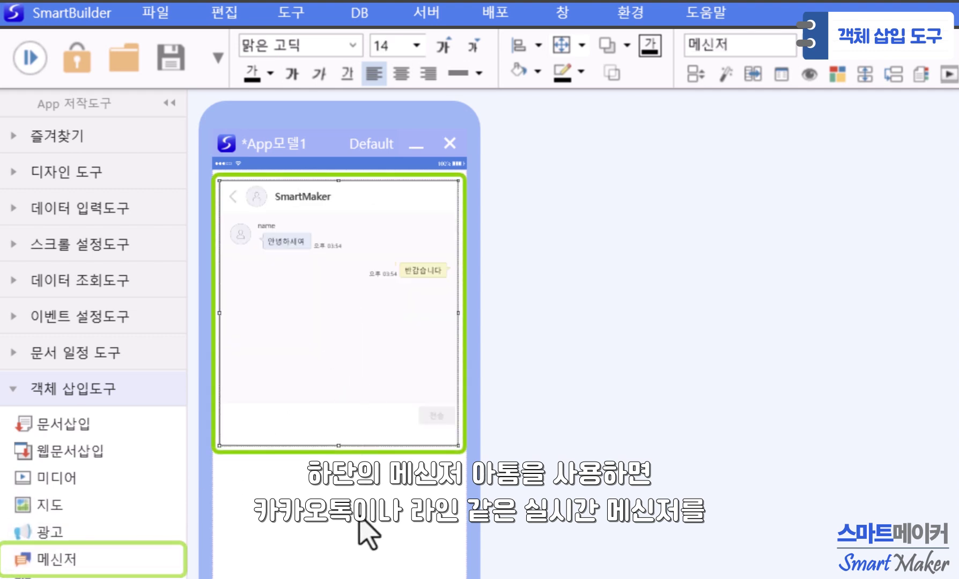
click(405, 576)
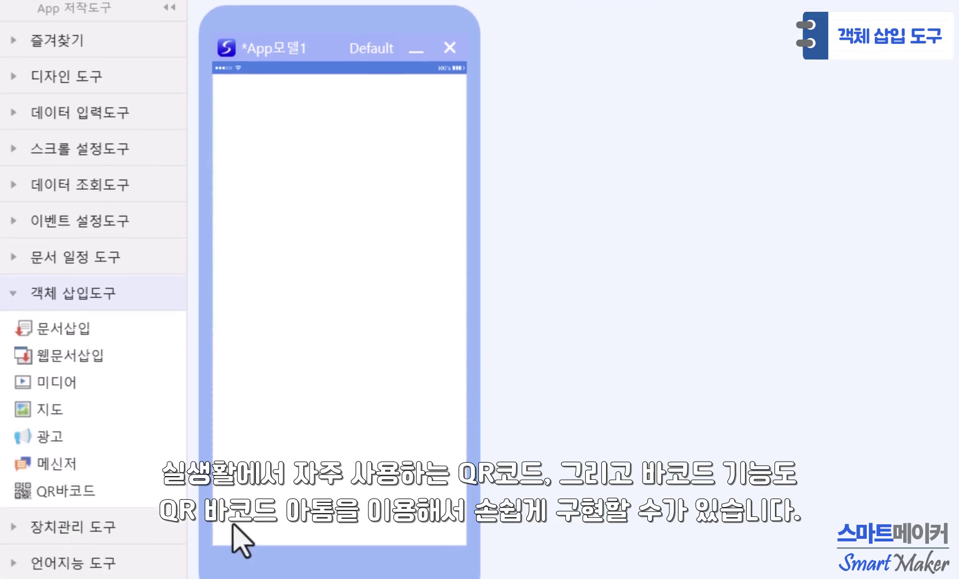
drag(129, 479, 273, 134)
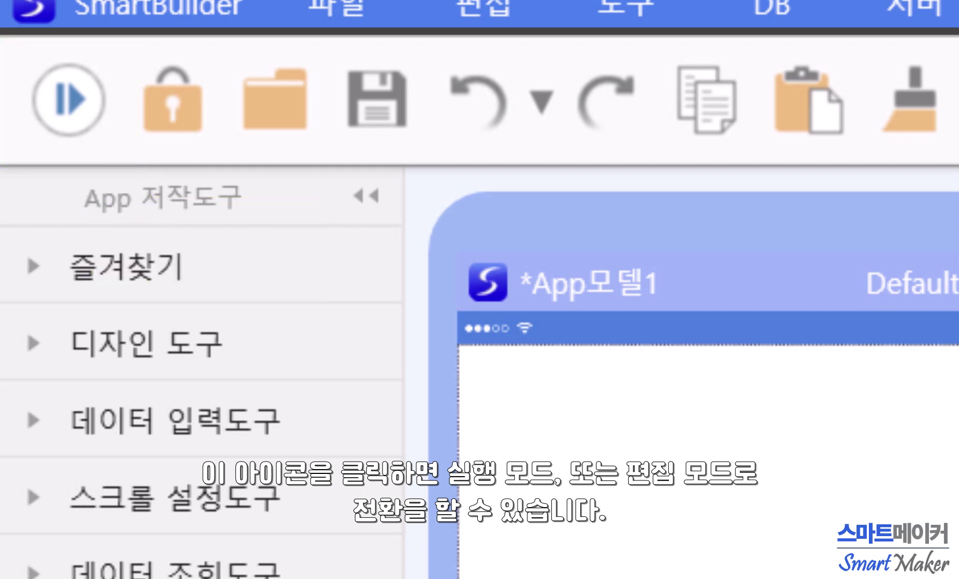
Switch the empty form to run mode and back to edit mode
click(54, 118)
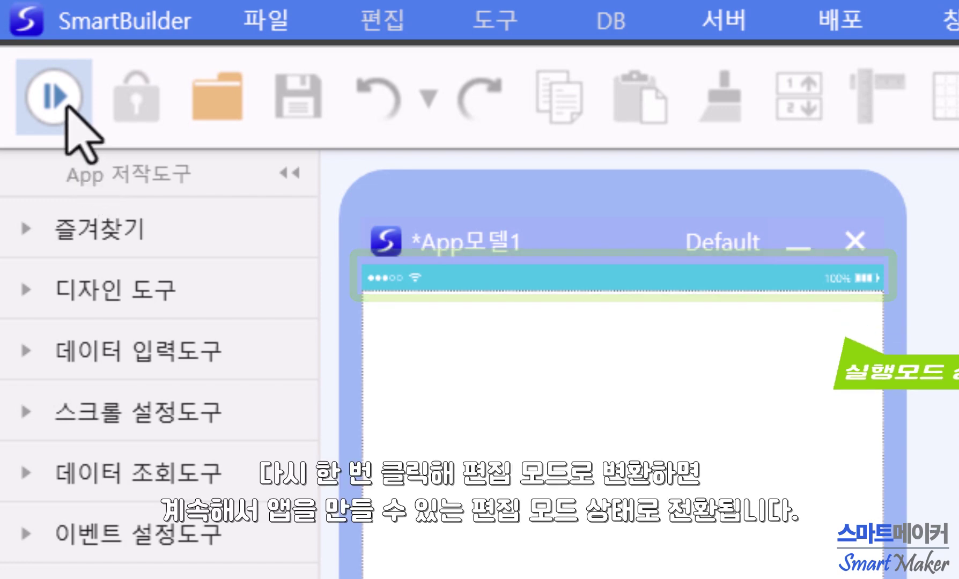
click(67, 107)
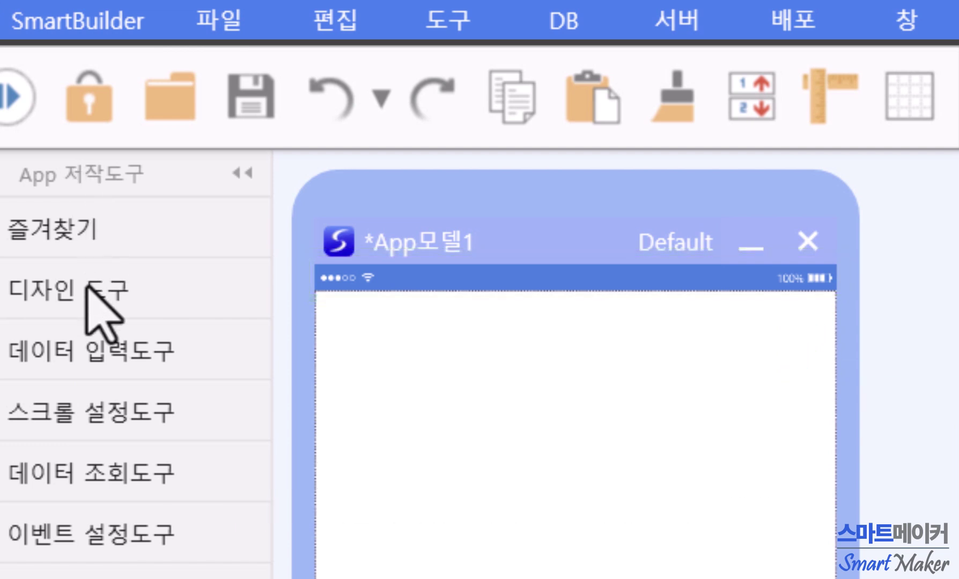
Draw a small rectangle (사각형그리기) in the form's upper-left corner and toggle the atom lock
click(86, 290)
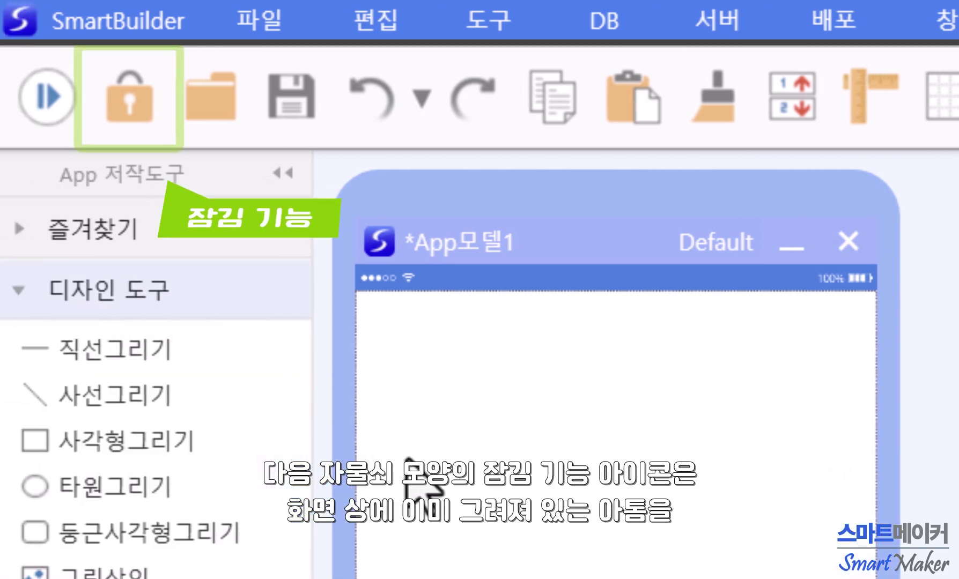
drag(236, 445, 439, 334)
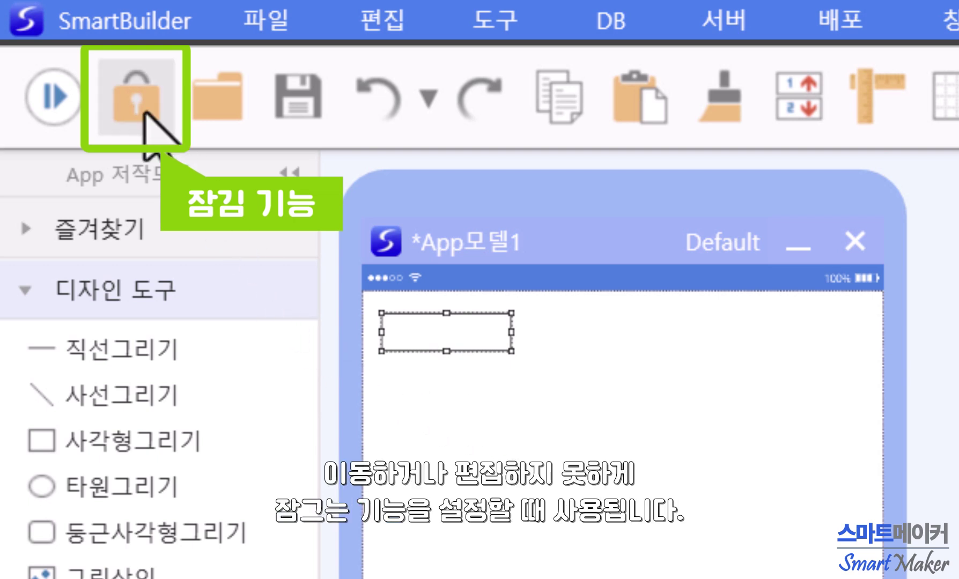
click(137, 100)
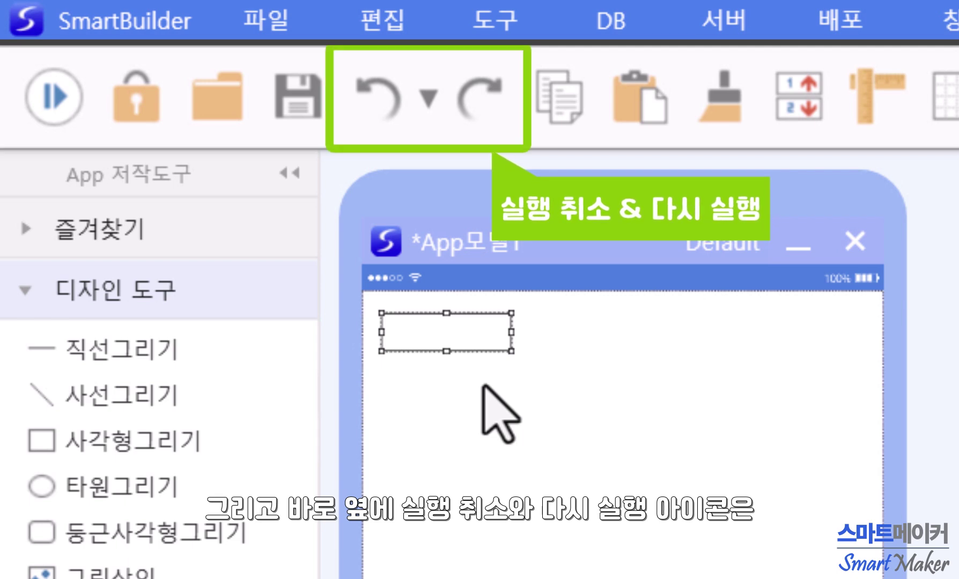
Undo the placement of the rectangle and restore it by redoing the action
key(ctrl+z)
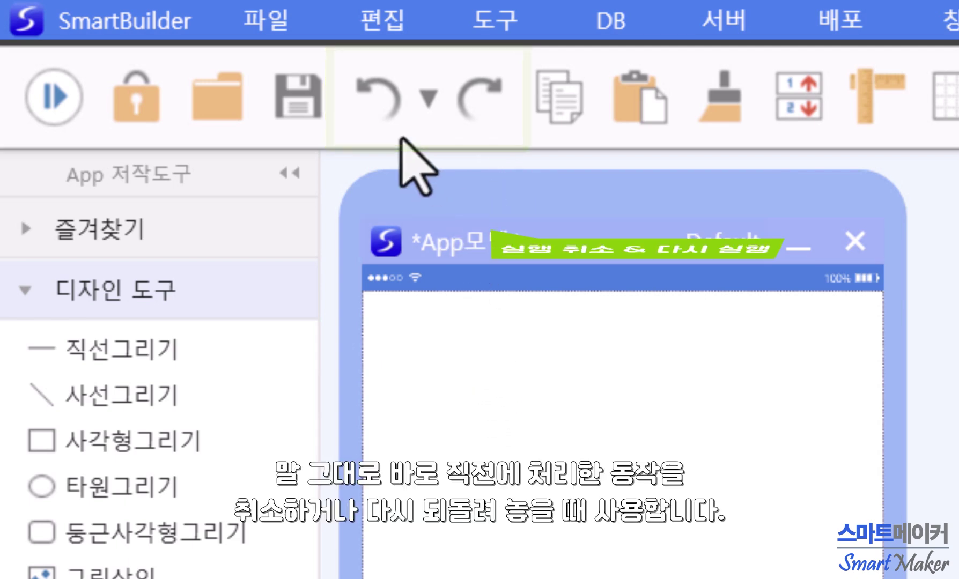
click(389, 129)
click(470, 87)
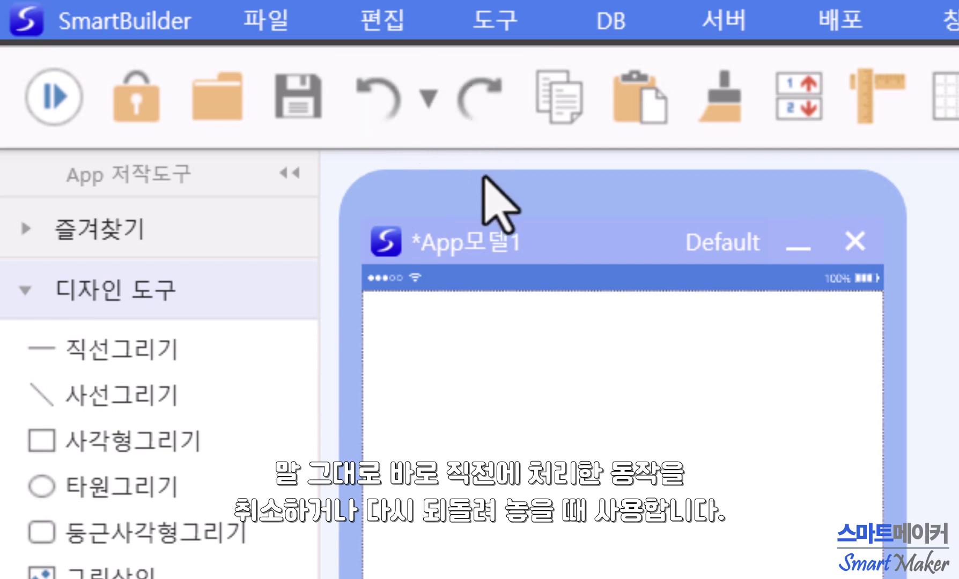
click(382, 132)
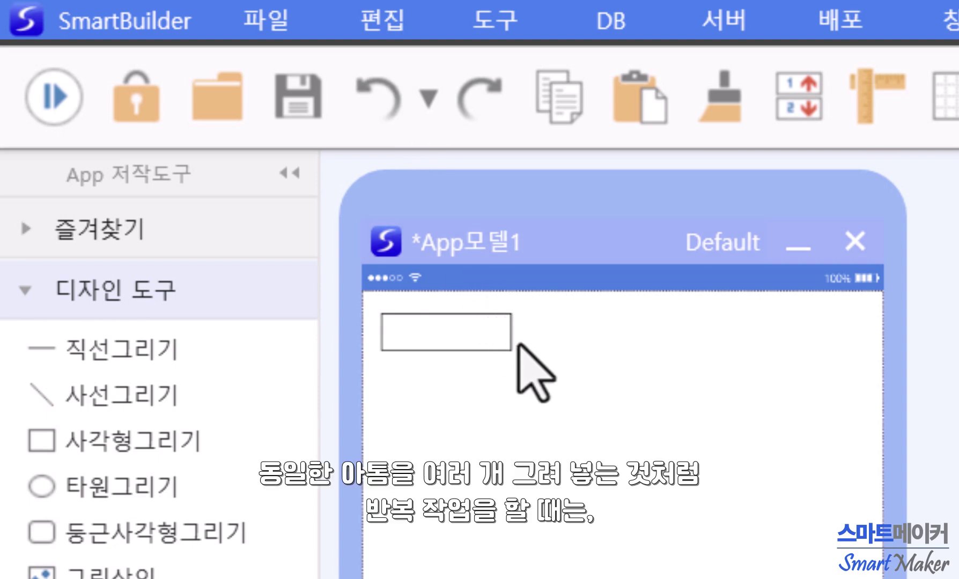
Duplicate the rectangle with copy and paste, and move the copy to the right of the original
click(507, 338)
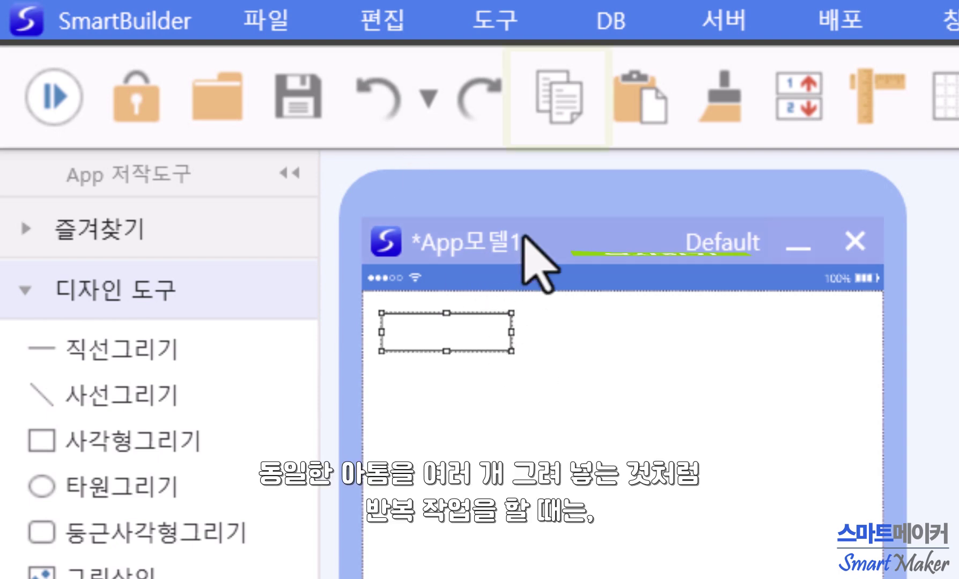
click(560, 121)
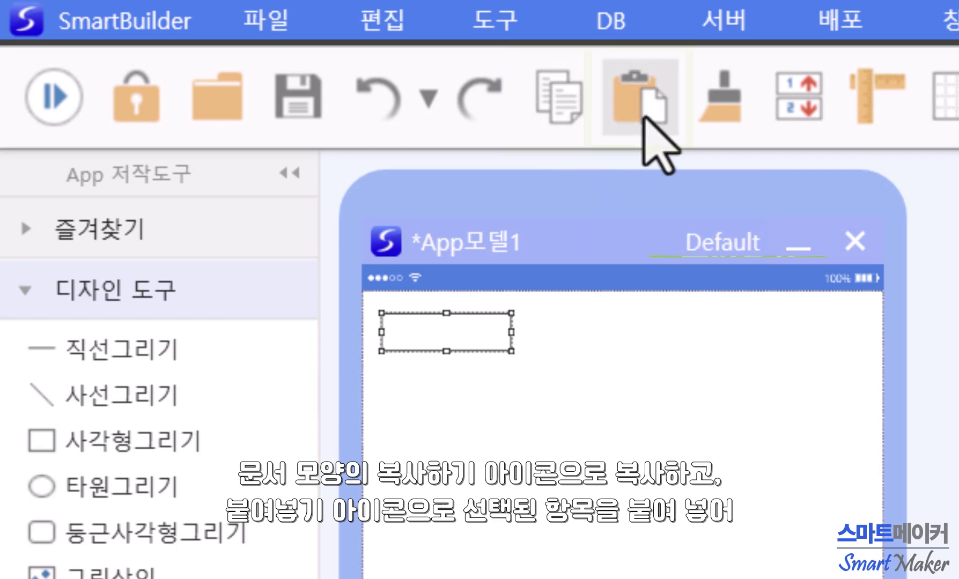
click(645, 116)
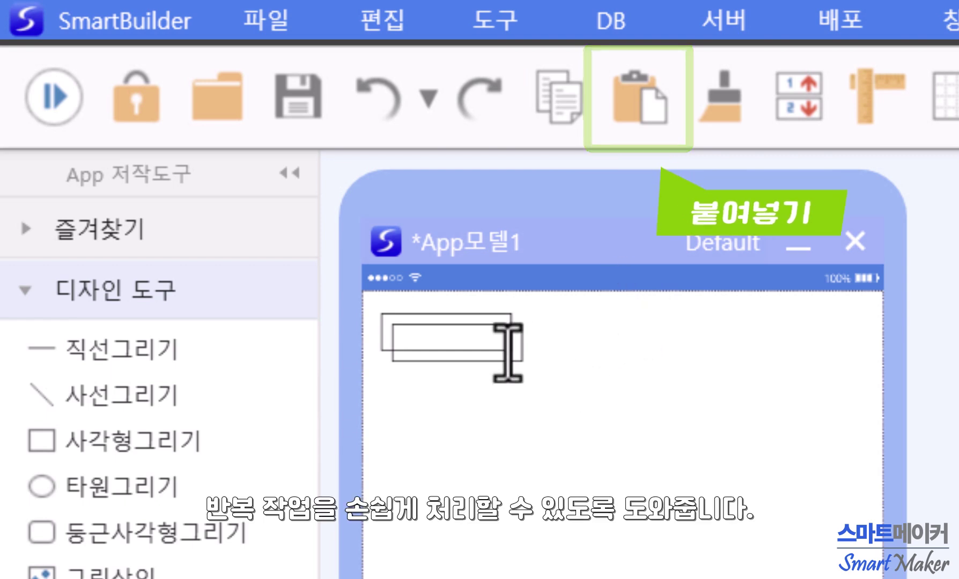
drag(510, 356, 665, 349)
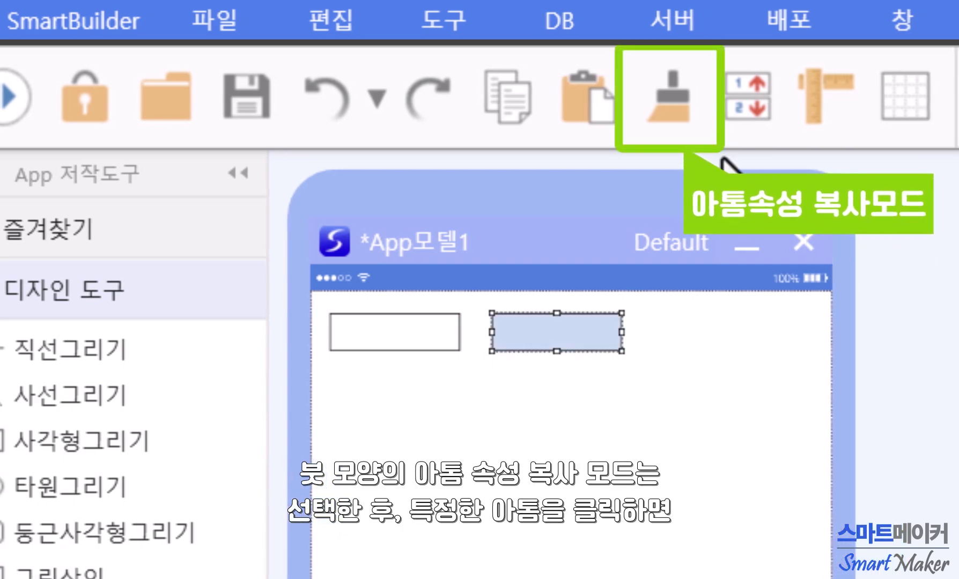
Copy the light blue rectangle's properties onto the white rectangle with the atom property copy mode (아톰속성 복사모드), and leave the mode
click(692, 112)
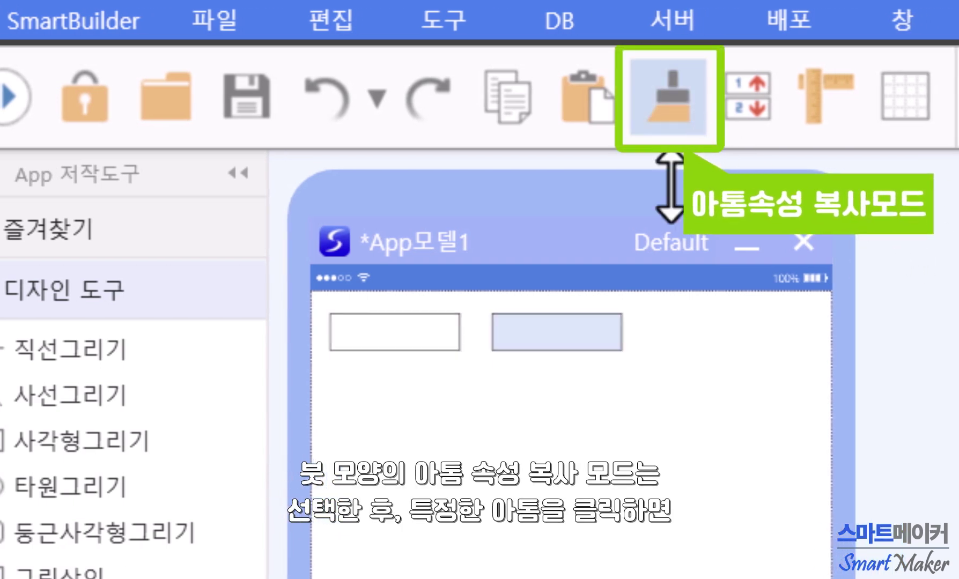
click(581, 326)
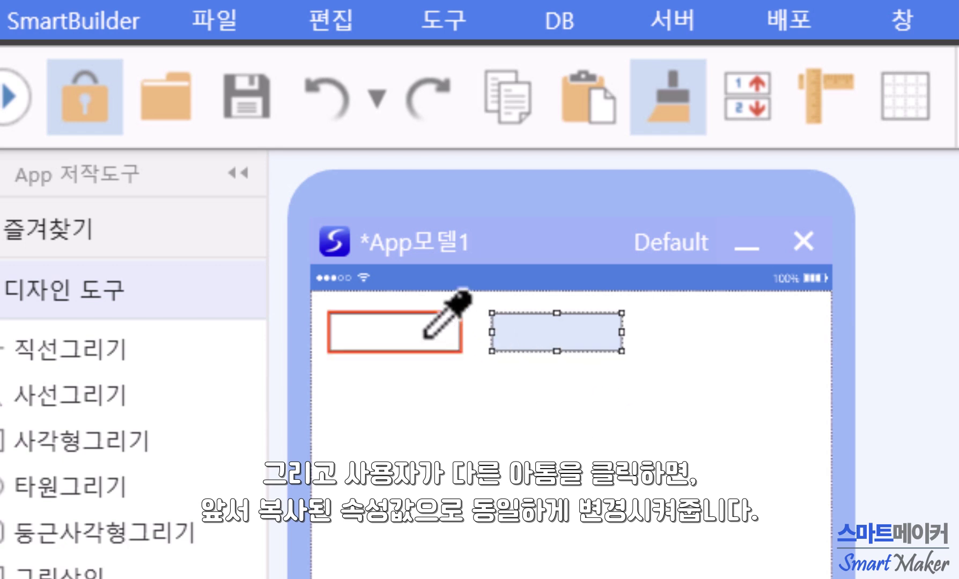
click(420, 338)
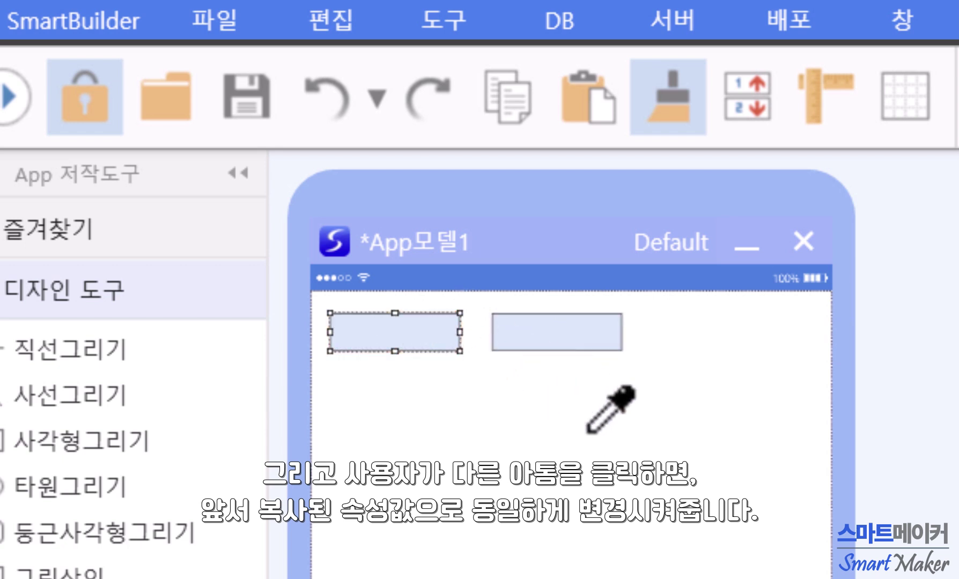
click(612, 337)
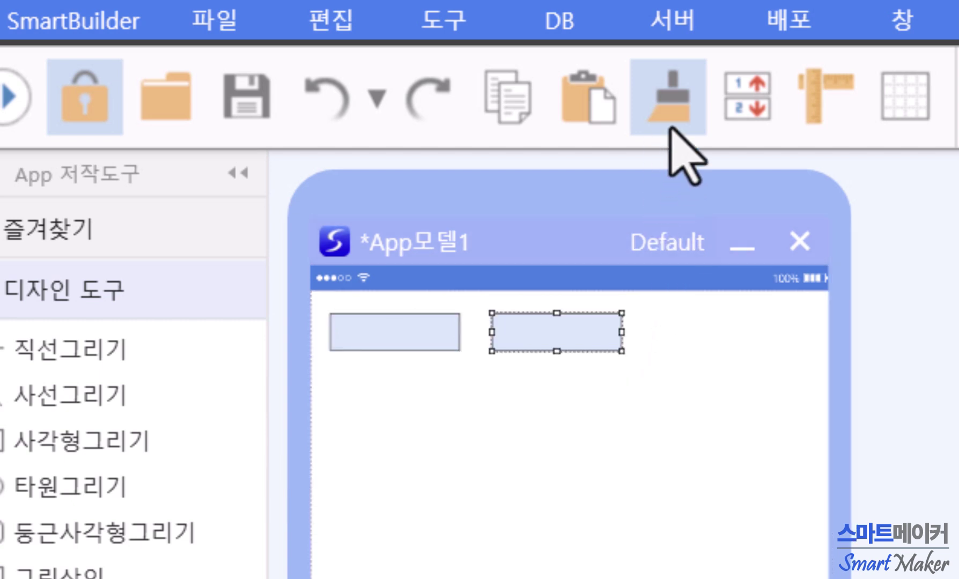
click(670, 129)
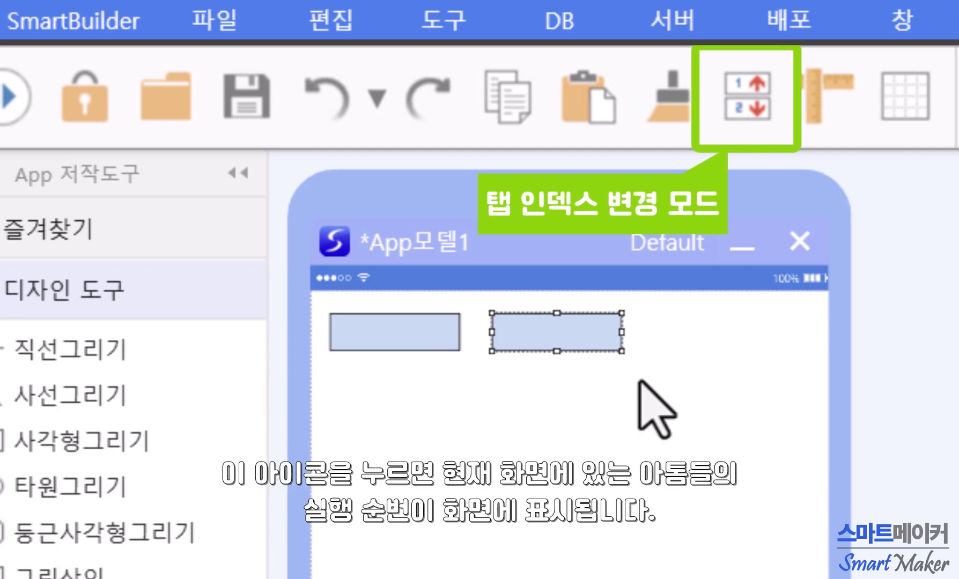
Display the execution order of the two rectangles in tab index change mode (탭 인덱스 변경 모드), with 1 as the start number
click(747, 107)
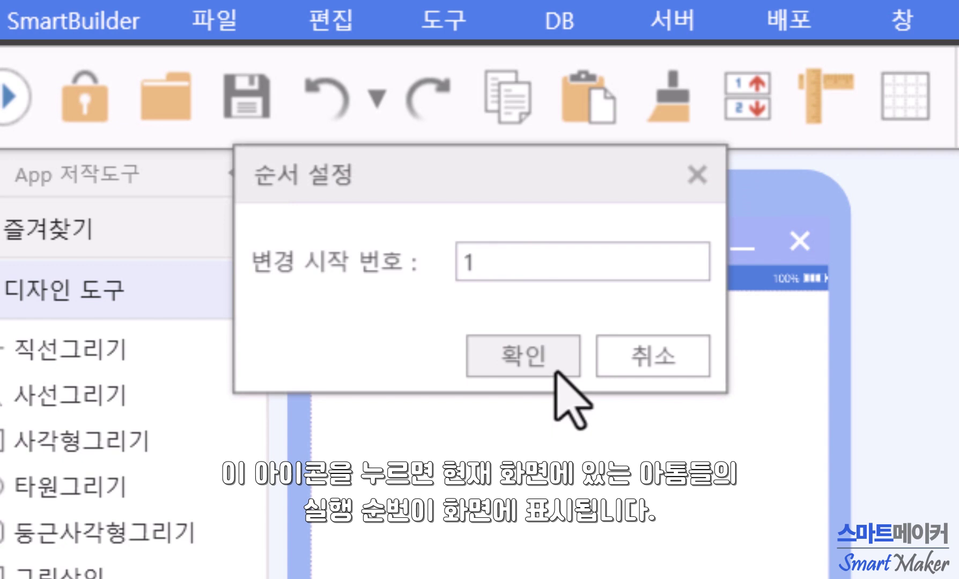
click(555, 372)
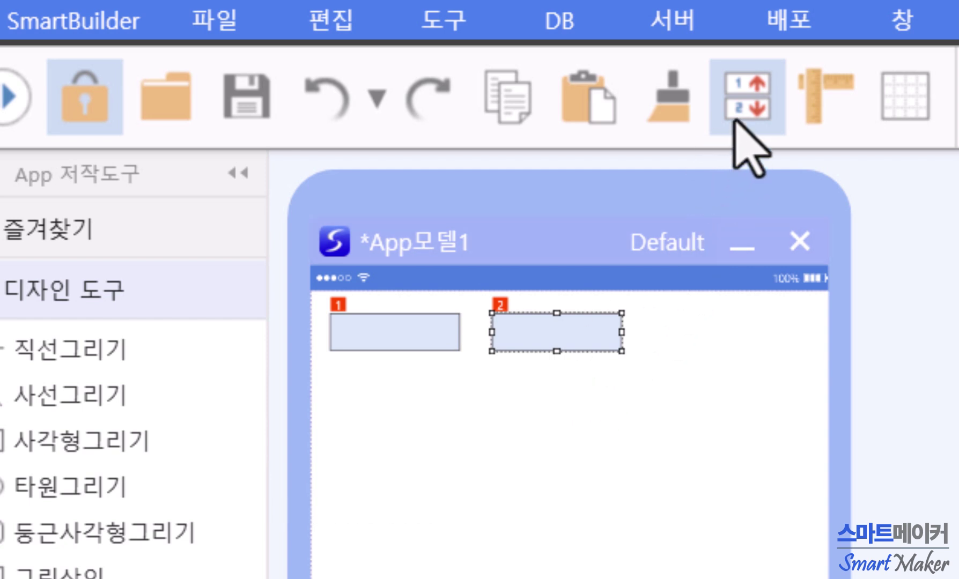
Leave tab index change mode, and show and hide the horizontal and vertical rulers on the app form
click(737, 118)
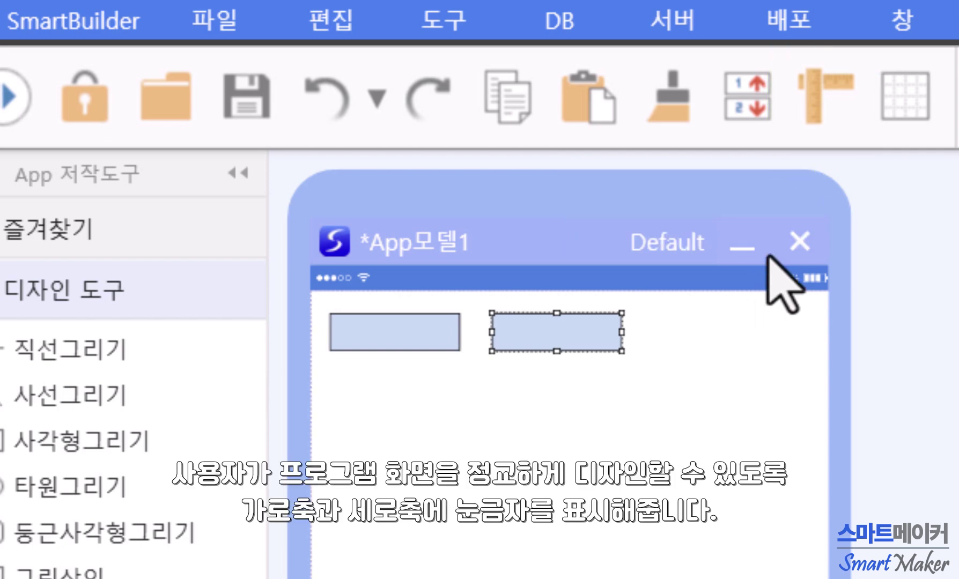
click(819, 113)
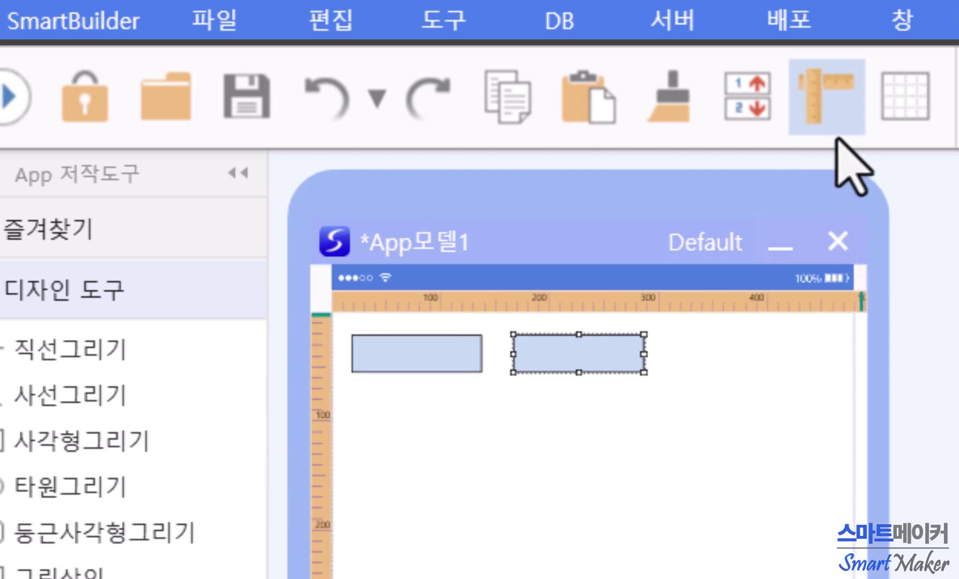
click(832, 122)
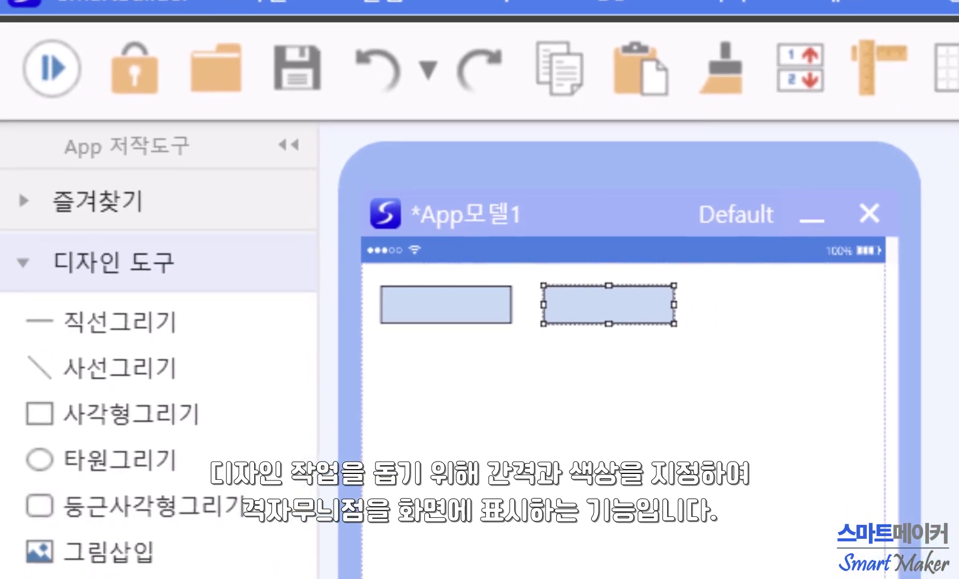
Set up the form's grid guides (그리드 안내선) with a spacing of 20 포인트 and the darkest blue as the guide colour
click(916, 95)
drag(823, 202, 524, 64)
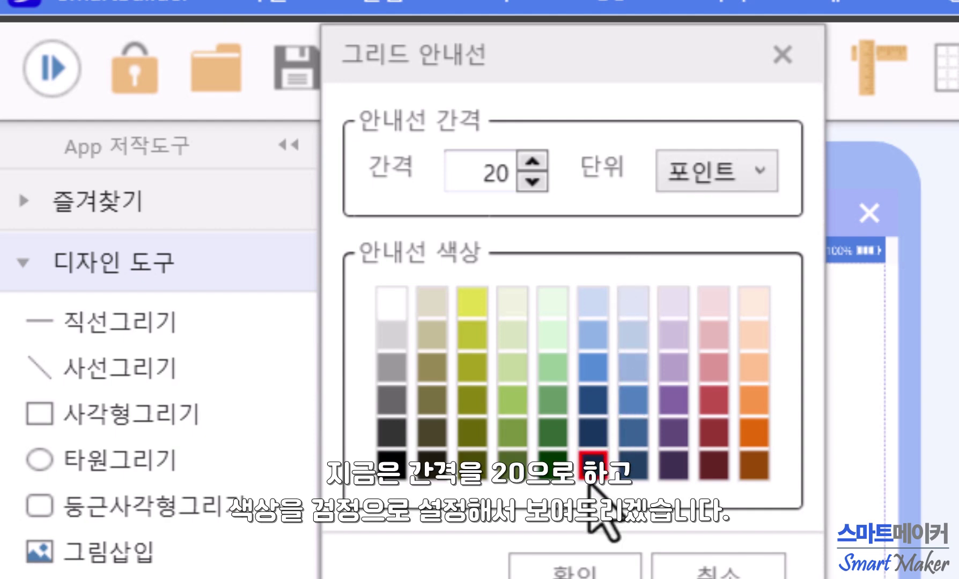
click(577, 563)
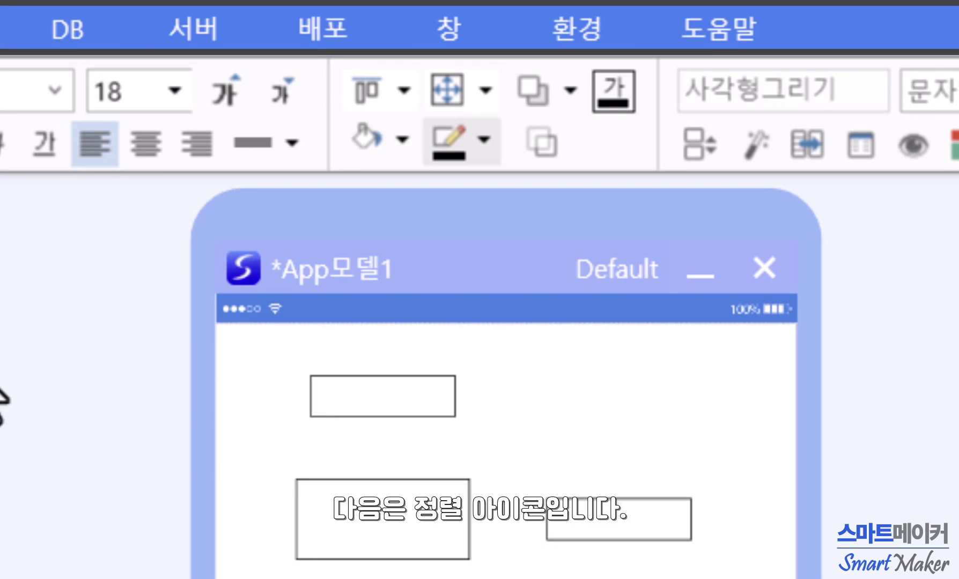
Align the upper rectangle and the small lower-right rectangle by their right edges, and also by their top edges
click(366, 396)
shift+click(567, 514)
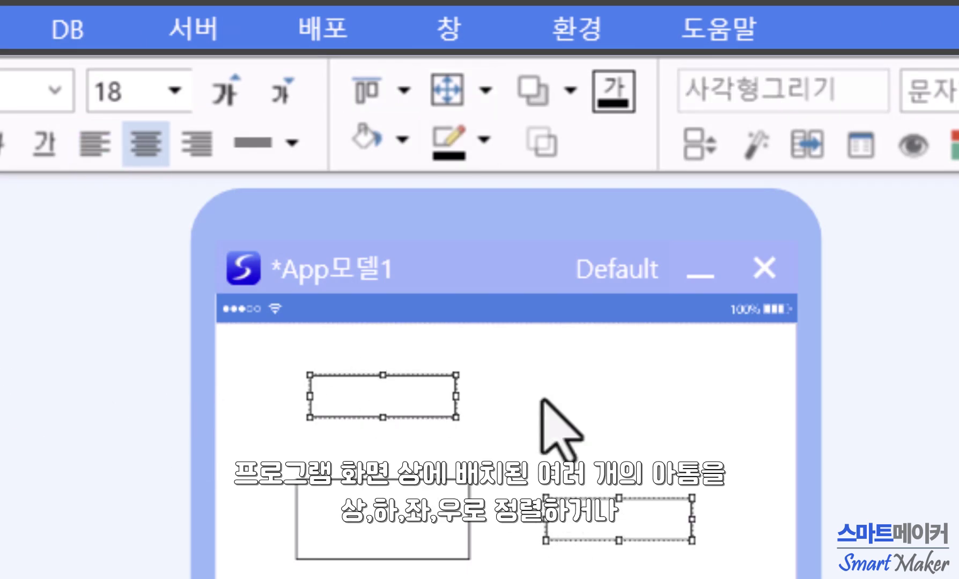
click(403, 92)
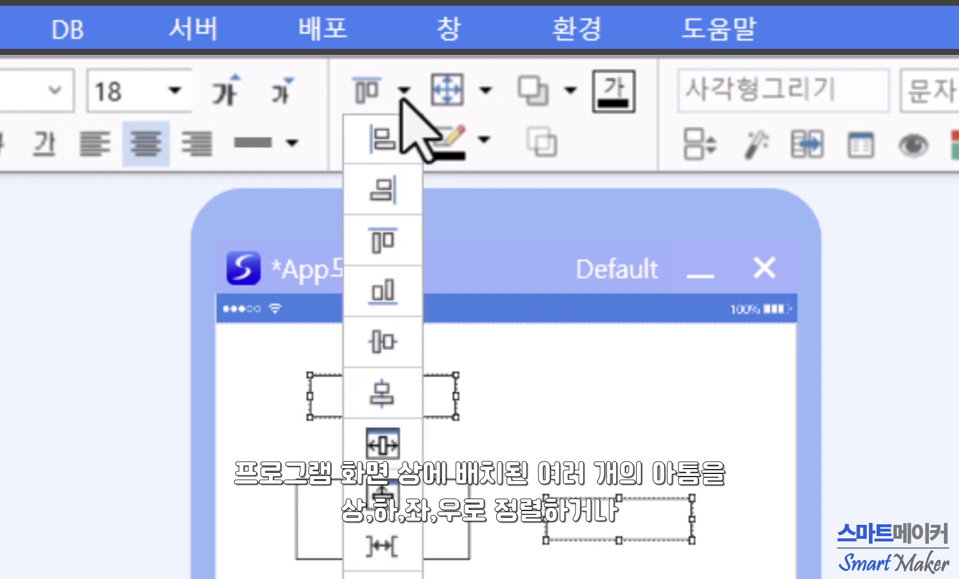
click(397, 191)
click(403, 91)
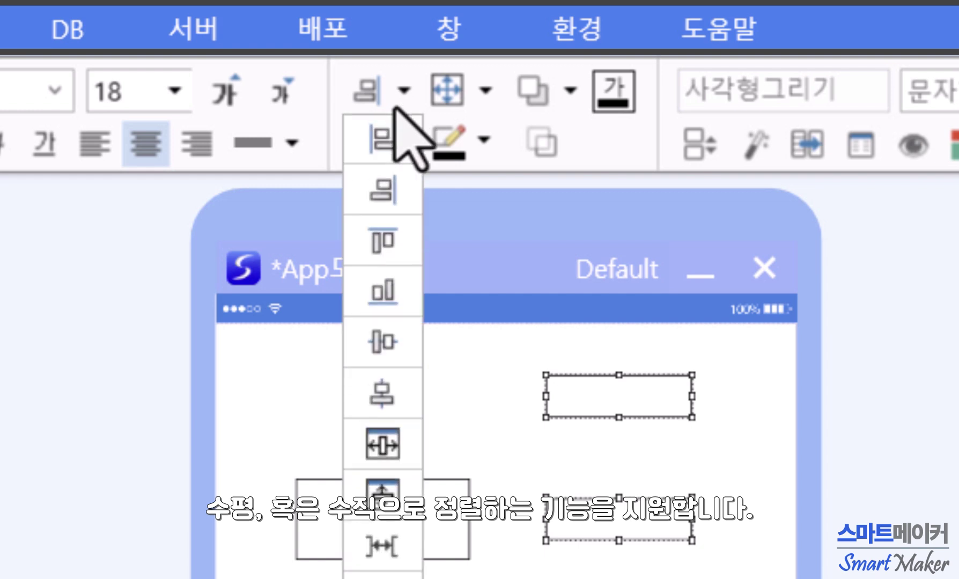
click(397, 239)
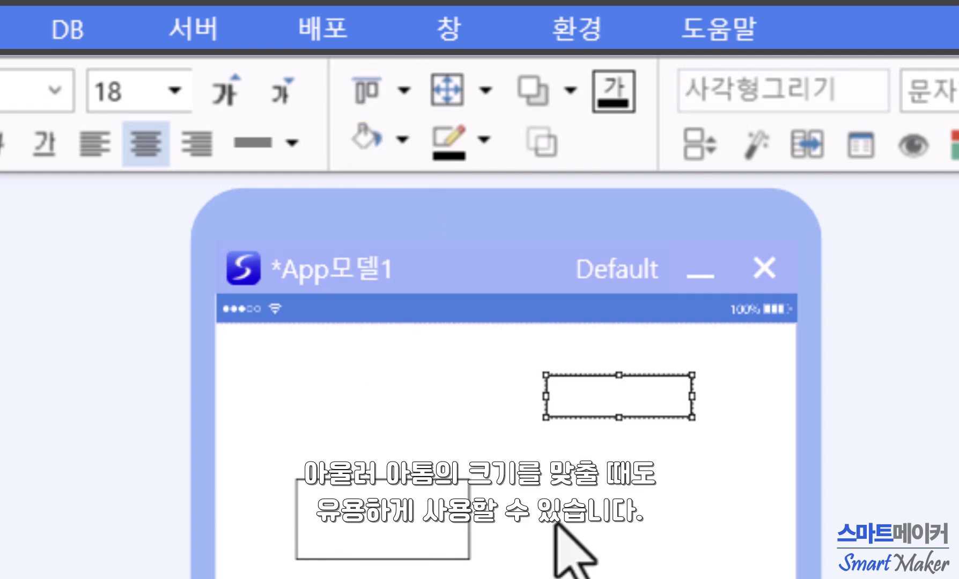
Add the large lower-left rectangle to the selection and make the selected rectangles equal in both width and height
click(437, 519)
click(453, 105)
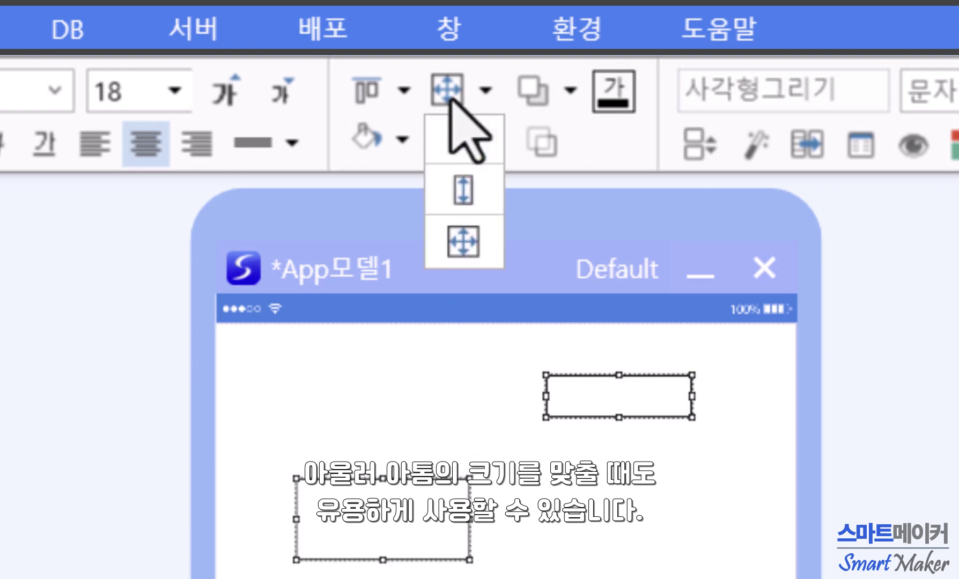
click(462, 240)
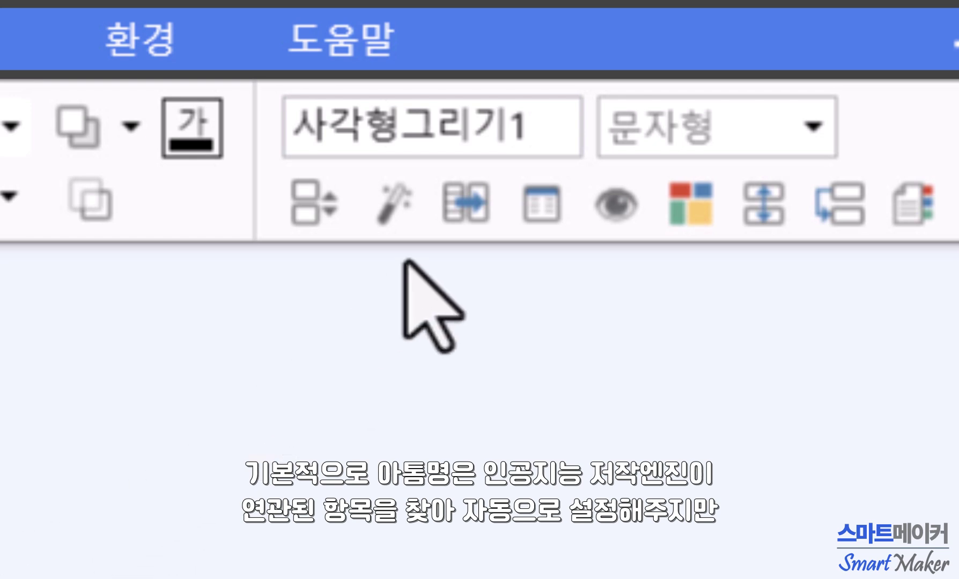
Rename the rectangle atom 사각형그리기1 as 스마트메이커
click(534, 129)
key(BackSpace)
key(BackSpace)
key(BackSpace)
key(BackSpace)
key(BackSpace)
key(BackSpace)
key(BackSpace)
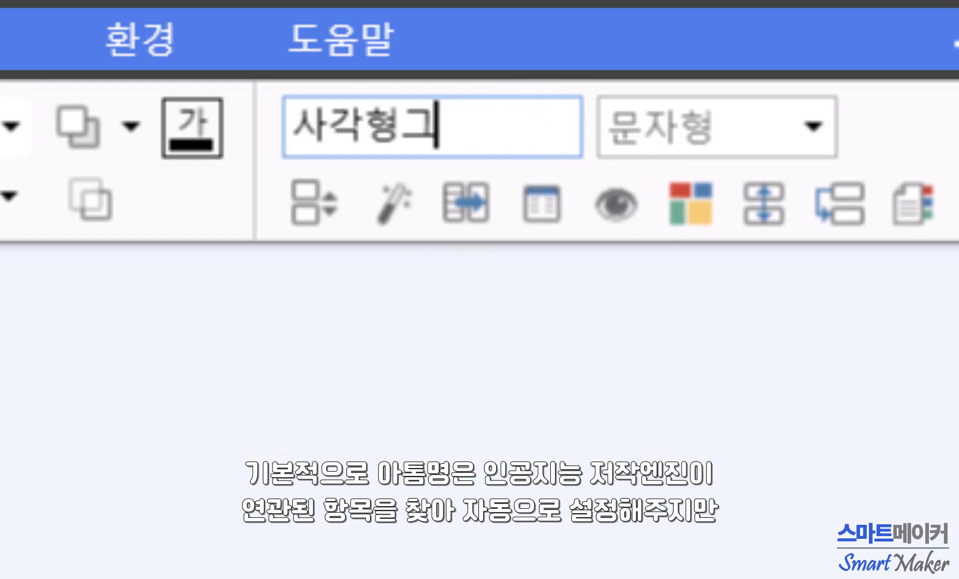
text(스마트멩)
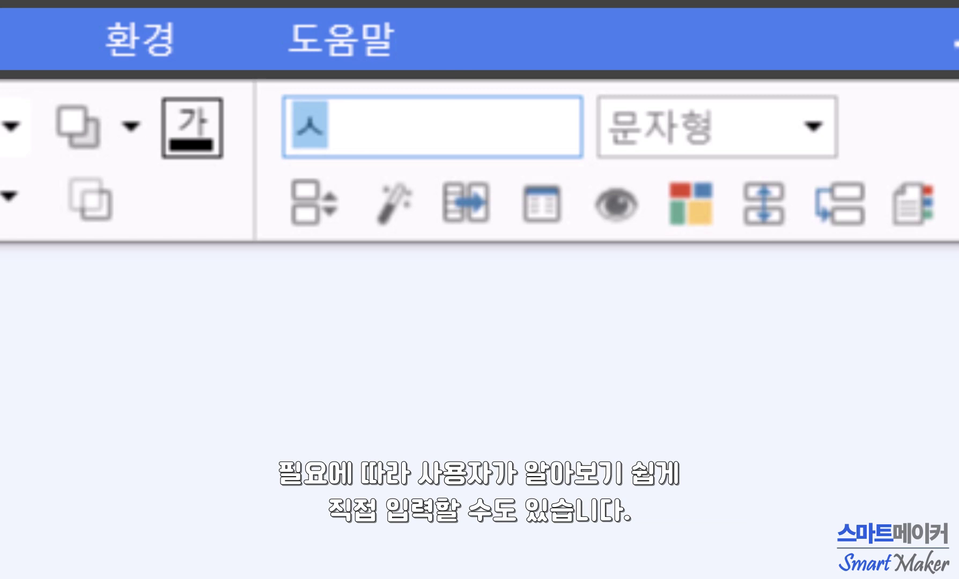
text(이커)
key(Return)
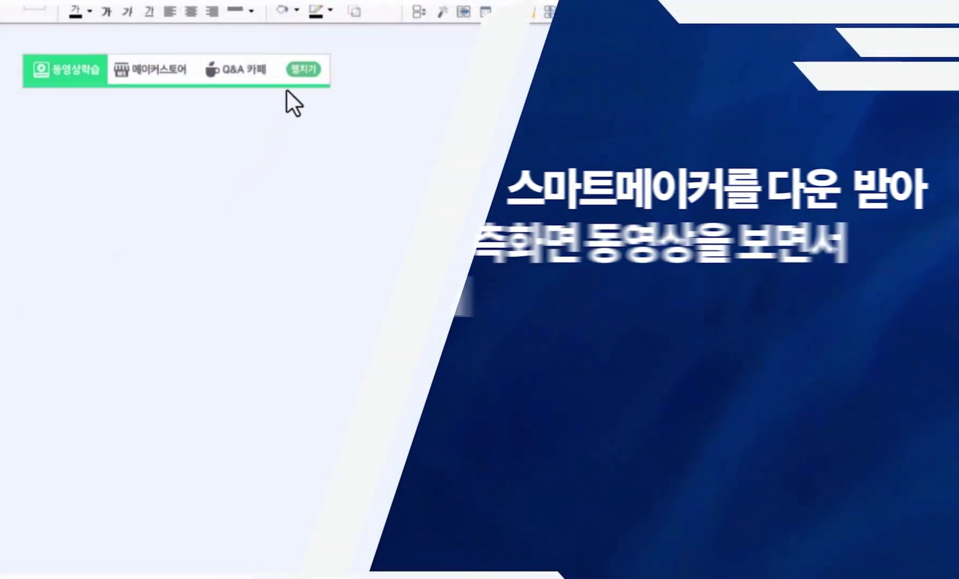
Expand the 동영상학습 video learning panel to view the SmartMaker lessons
click(303, 69)
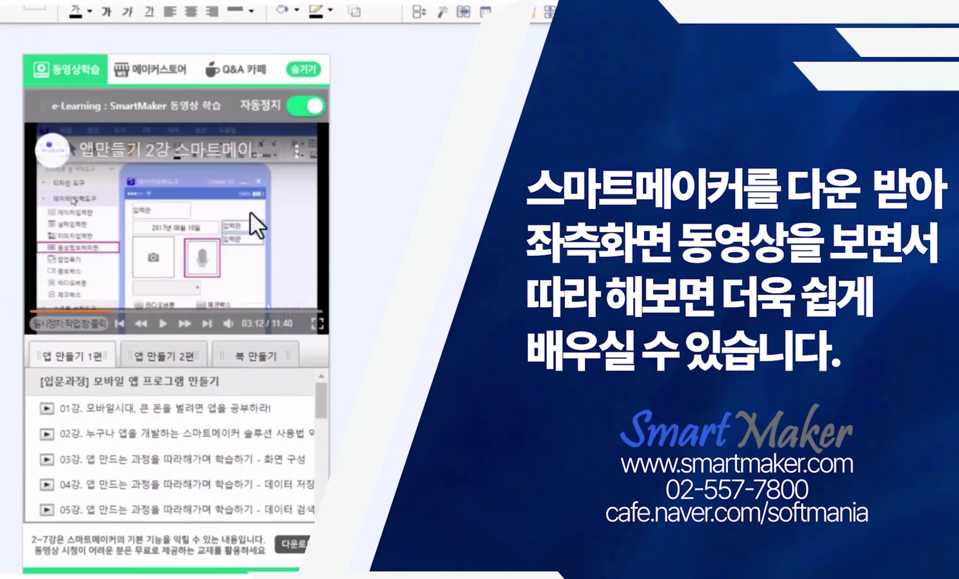